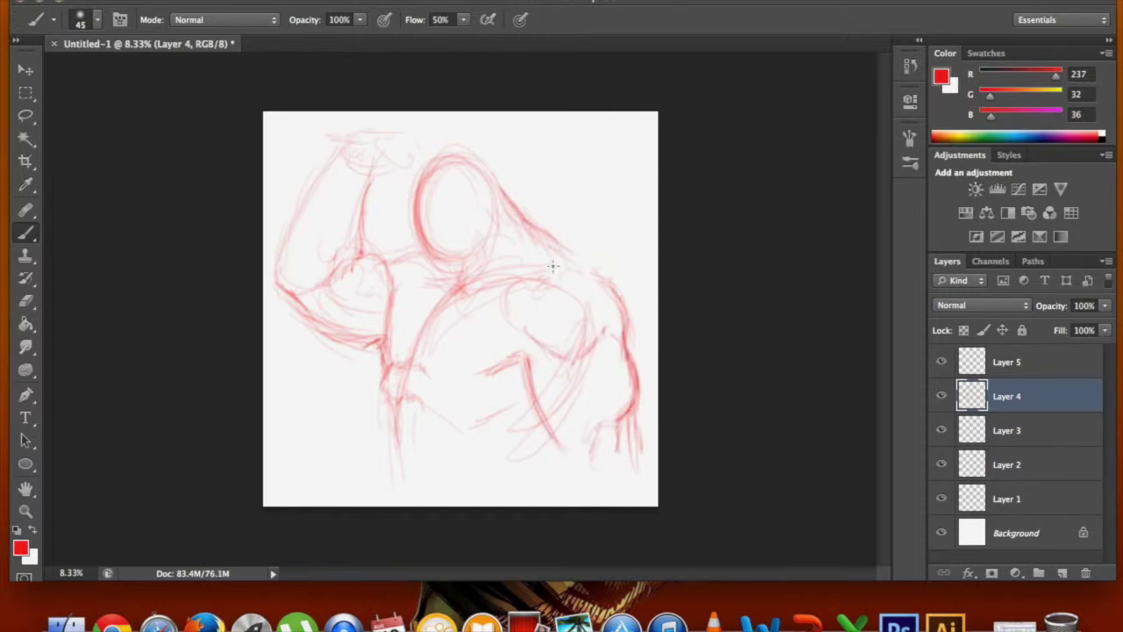
- Sketch red contours for the neck, chest, raised arm and torso edges
left_click_drag(470, 267, 400, 364)
left_click_drag(526, 360, 614, 449)
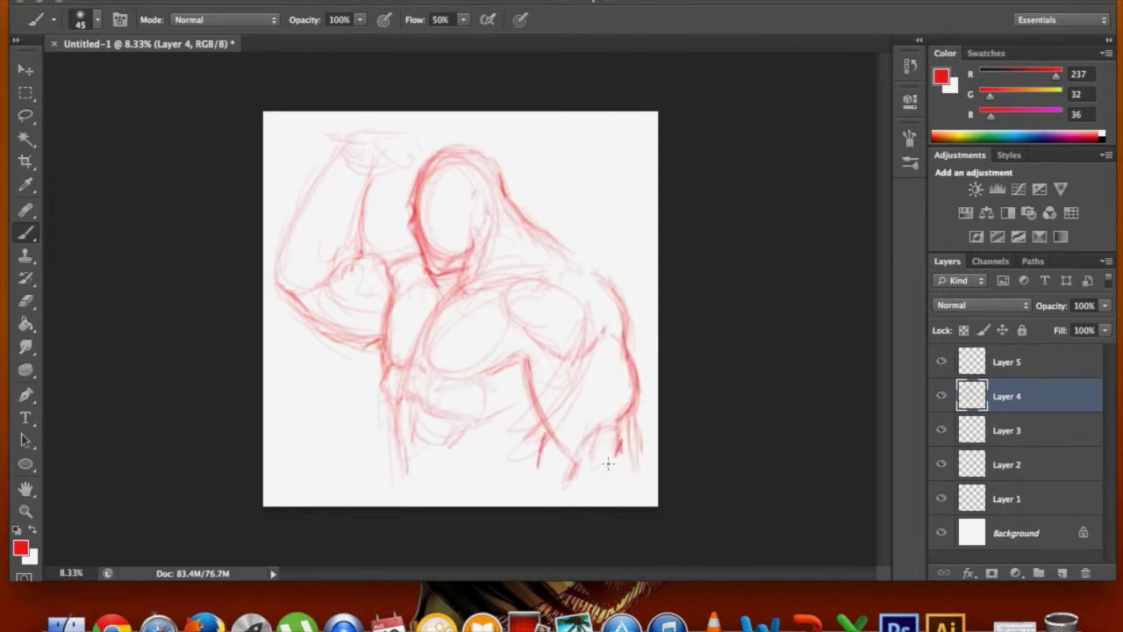
mouse_move(501, 284)
left_mouse_down()
mouse_move(570, 351)
mouse_move(386, 158)
mouse_move(430, 132)
left_mouse_up()
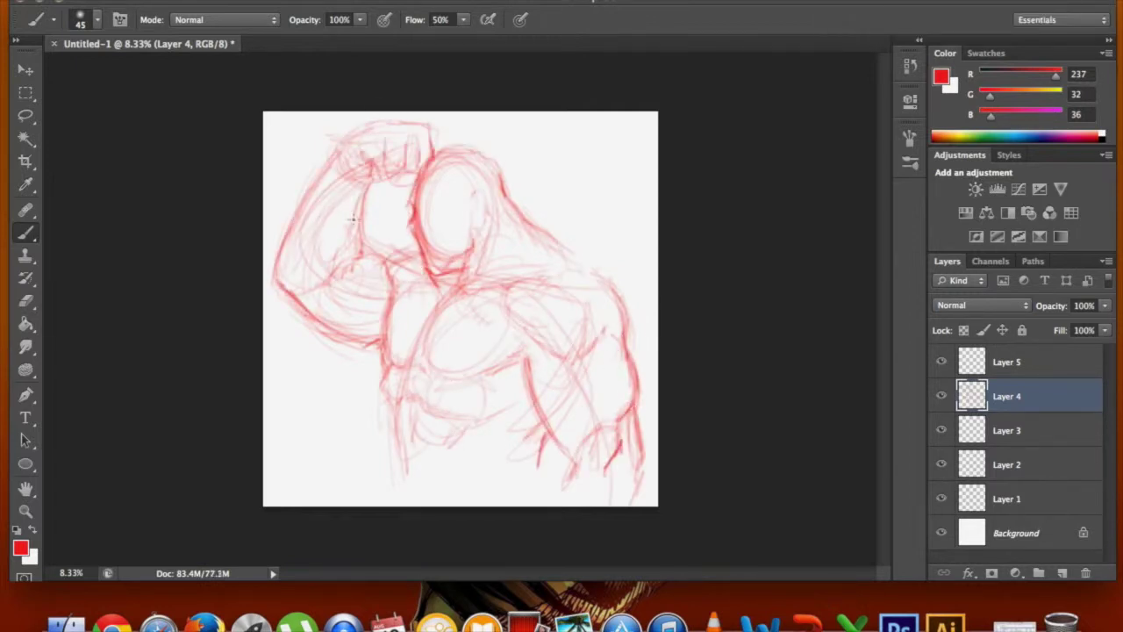
left_click_drag(368, 307, 359, 190)
left_click_drag(394, 398, 396, 493)
left_click_drag(551, 437, 481, 497)
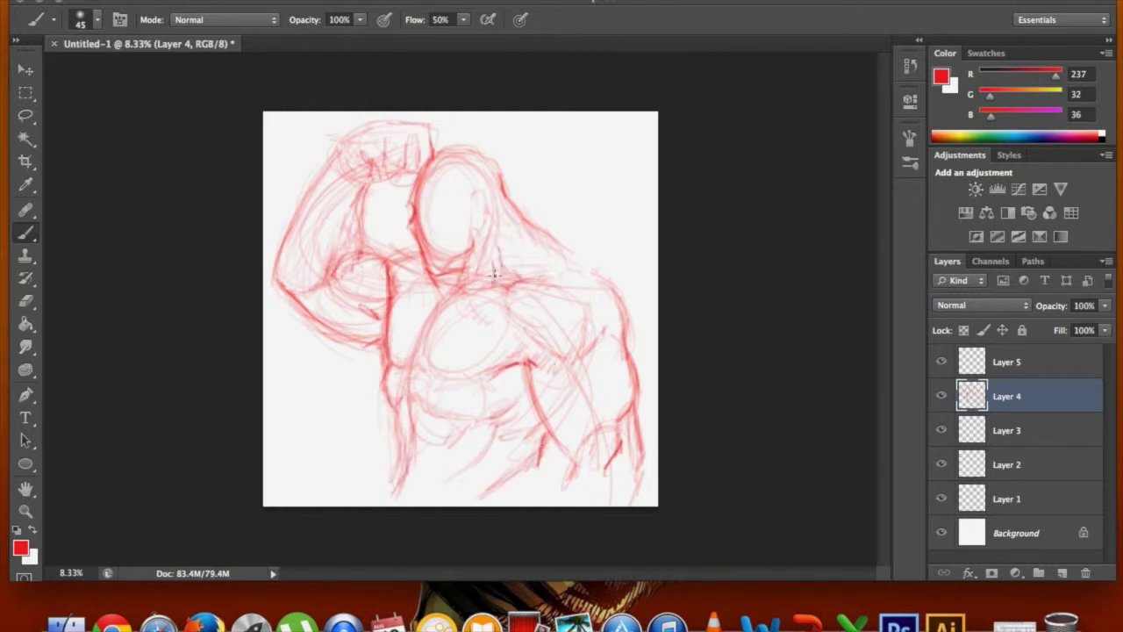
left_click_drag(378, 420, 518, 433)
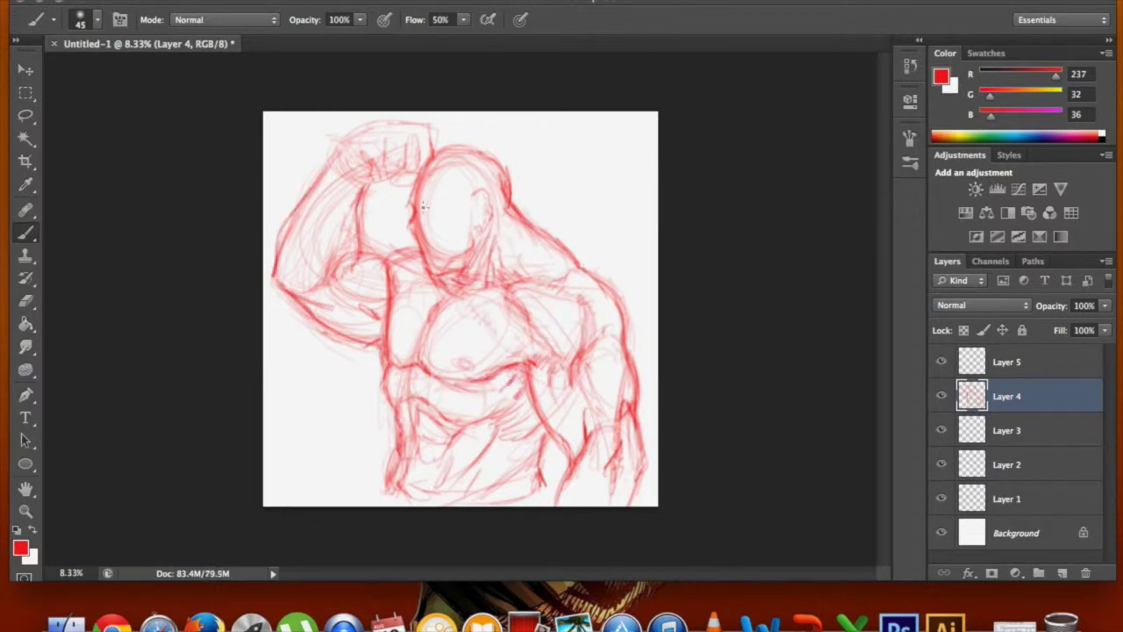
- Redraw the fist with darker lines and rough in a second figure's head and shoulders at upper right
left_click_drag(362, 130, 421, 171)
left_click_drag(337, 145, 413, 188)
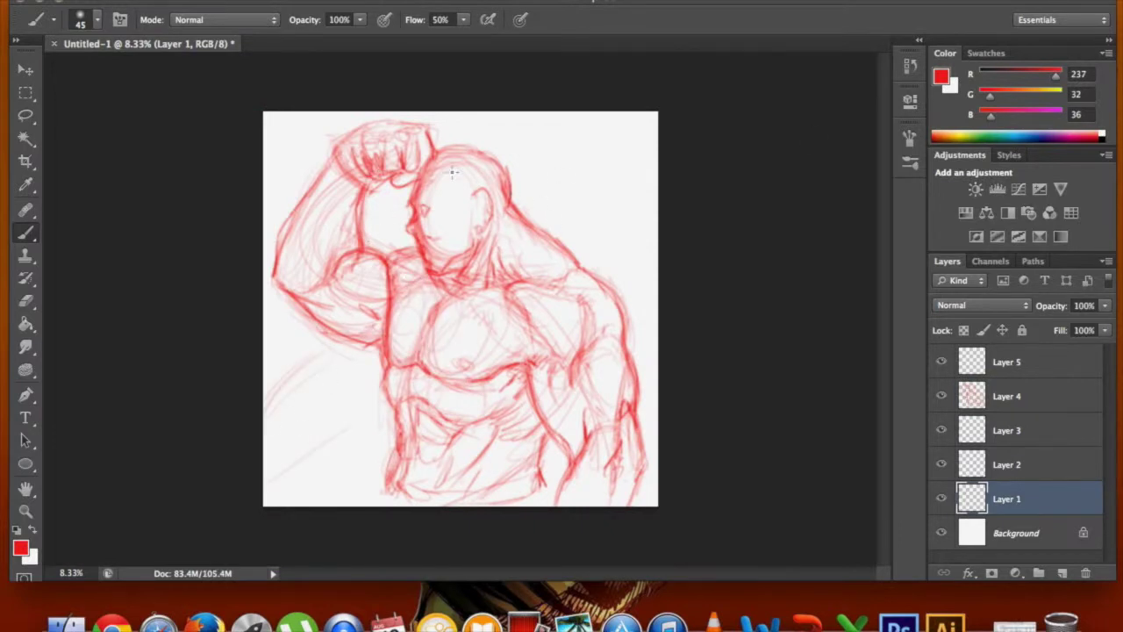
left_click_drag(570, 119, 543, 214)
left_click_drag(601, 149, 614, 263)
left_click_drag(561, 228, 647, 369)
left_click_drag(391, 429, 369, 469)
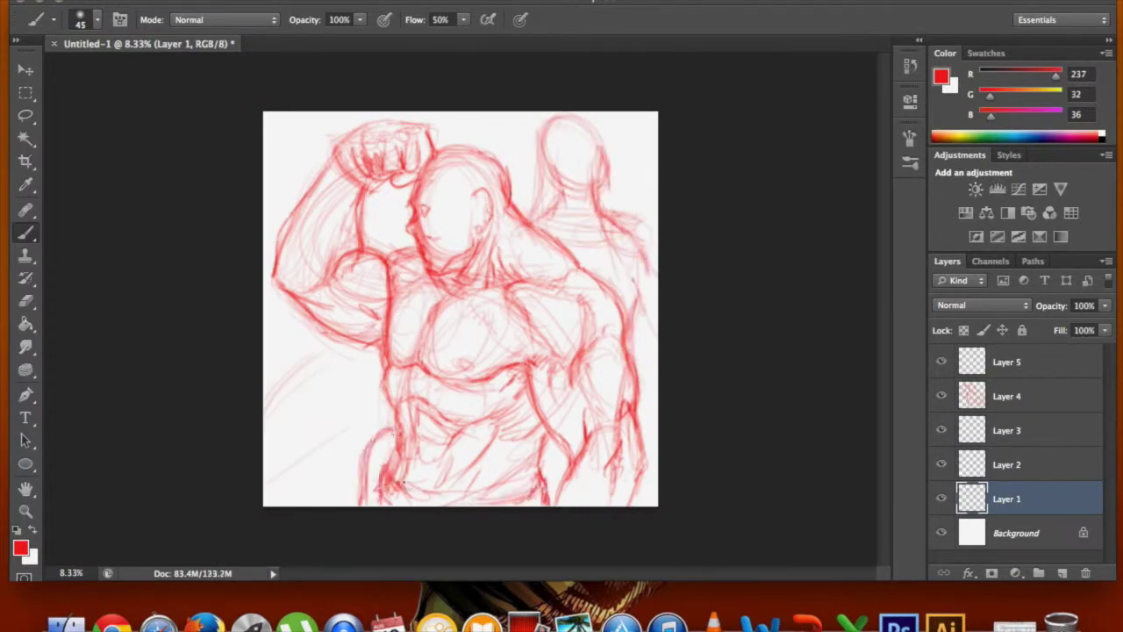
left_click(1018, 429)
- Add a new layer and pick a green skin colour for the brush
left_click(1016, 532)
left_click(1061, 572)
left_click(20, 548)
left_click(1021, 128)
left_click(79, 19)
- Turn on Dual Brush and Smoothing and paint green over the head
left_click_drag(429, 166, 425, 211)
key("ctrl+plus")
key("ctrl+plus")
key("ctrl+plus")
key("F5")
left_click(602, 213)
left_click(601, 334)
left_click_drag(421, 105, 474, 176)
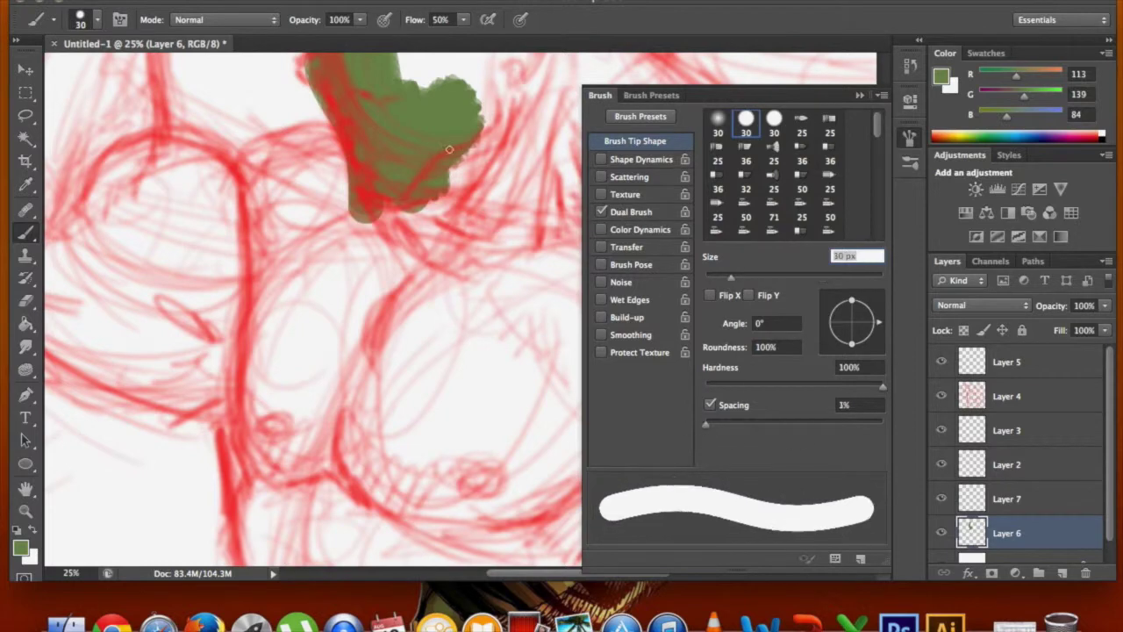
left_click_drag(456, 131, 509, 210)
- Fill the rest of the head, the raised arm and the torso with flat green
key("F5")
mouse_move(527, 280)
left_mouse_down()
mouse_move(715, 201)
mouse_move(132, 289)
left_mouse_up()
key("ctrl+minus")
key("ctrl+minus")
key("ctrl+minus")
left_click_drag(474, 202, 333, 175)
left_click_drag(290, 263, 443, 478)
mouse_move(402, 332)
left_mouse_down()
mouse_move(526, 421)
mouse_move(594, 503)
mouse_move(474, 412)
left_mouse_up()
- Switch to red with a 17 px brush and paint a stroke on the right torso
key("alt+bracketright")
right_click(563, 418)
type("17")
key("Return")
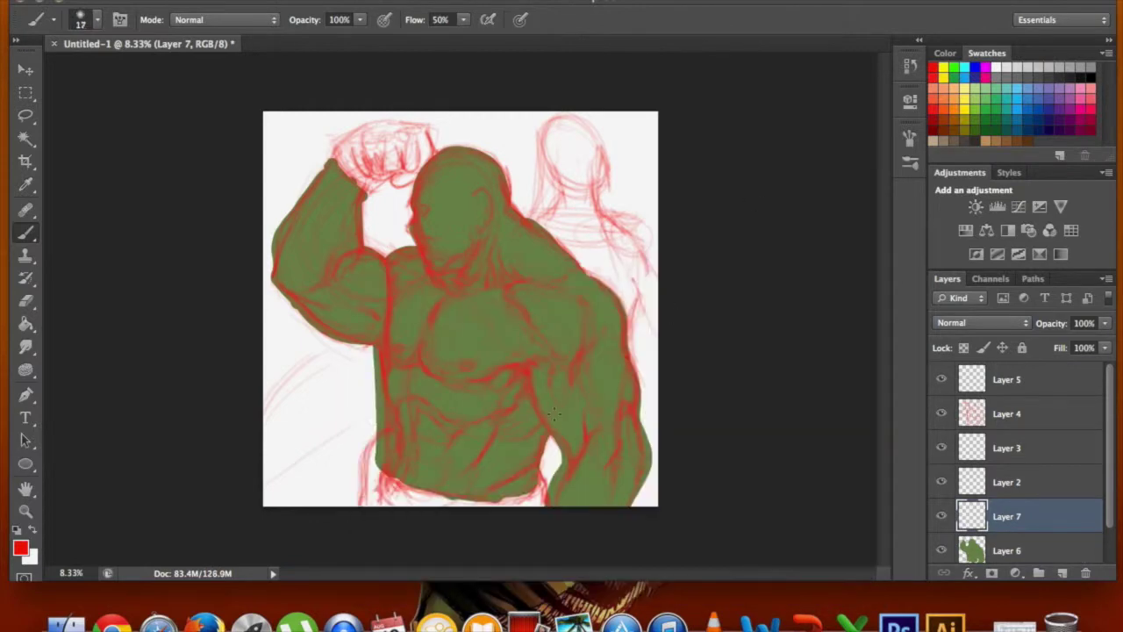
right_click(552, 263)
left_click_drag(609, 304, 635, 303)
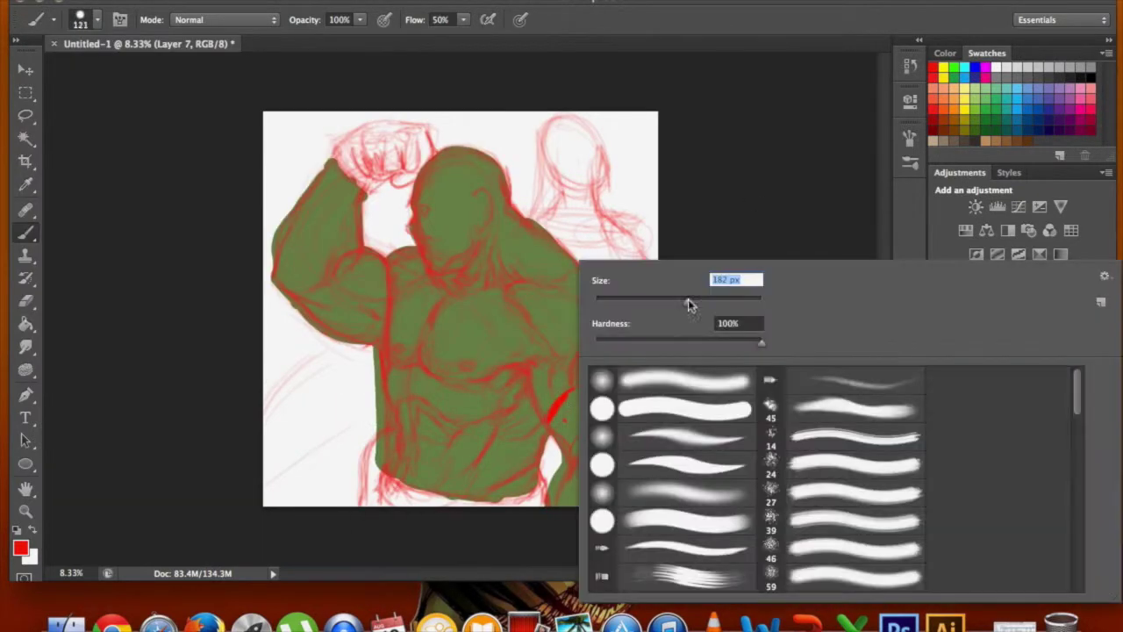
- Paint red markings on the chest, shoulders, raised arm and lower right with a 182 px brush
key("Return")
left_click_drag(557, 434, 619, 374)
left_click_drag(413, 296, 397, 341)
left_click_drag(507, 316, 539, 248)
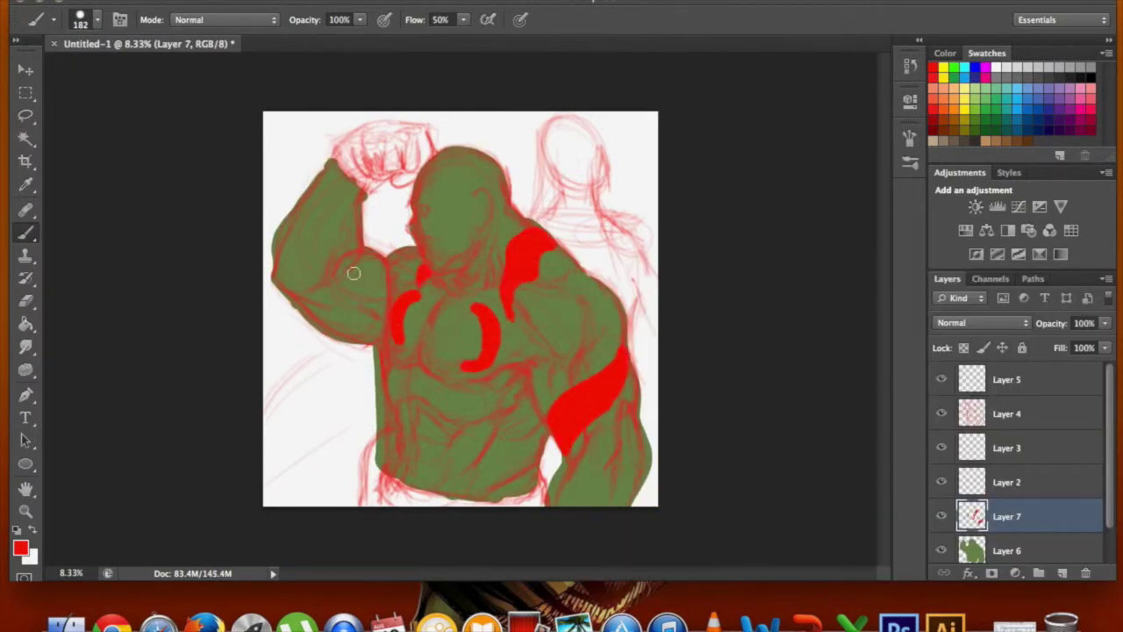
left_click_drag(349, 294, 325, 317)
left_click_drag(618, 434, 562, 498)
left_click_drag(614, 327, 569, 291)
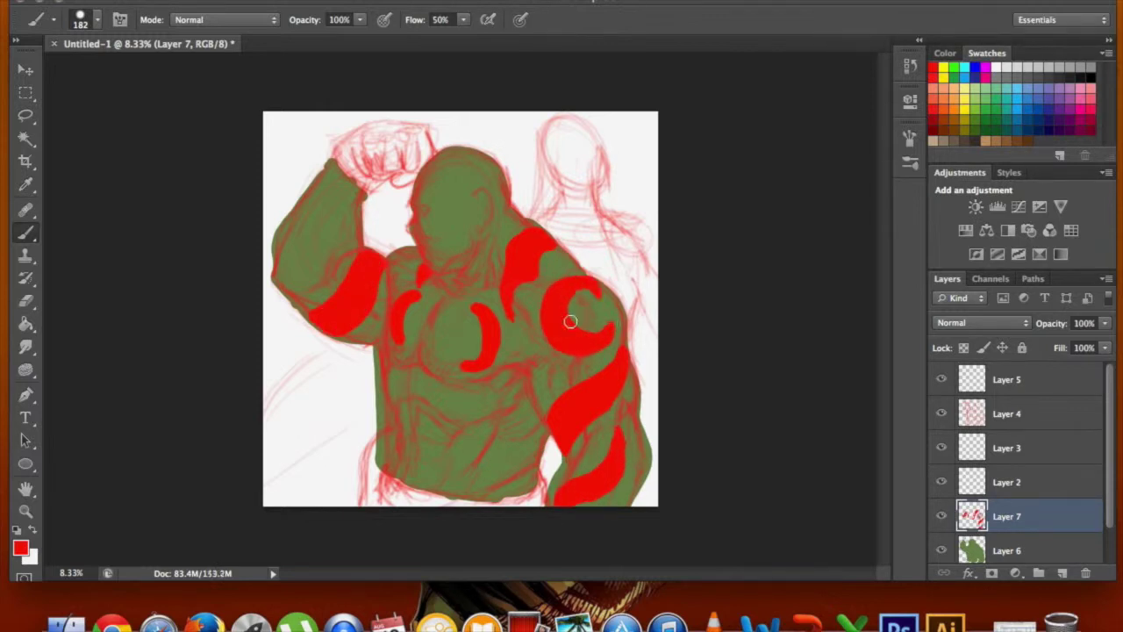
- Add red markings on the arm, chest and lower torso, lowering the layer opacity to 53%
left_click_drag(308, 185, 331, 241)
left_click_drag(1105, 322, 1065, 351)
left_click_drag(465, 326, 443, 350)
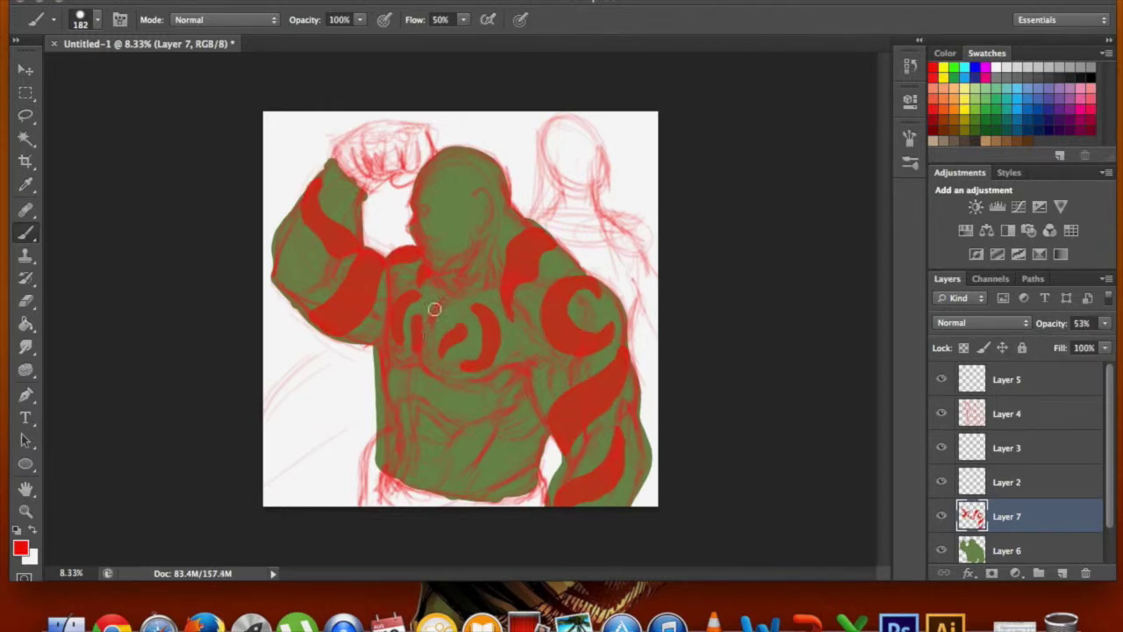
left_click_drag(483, 403, 515, 464)
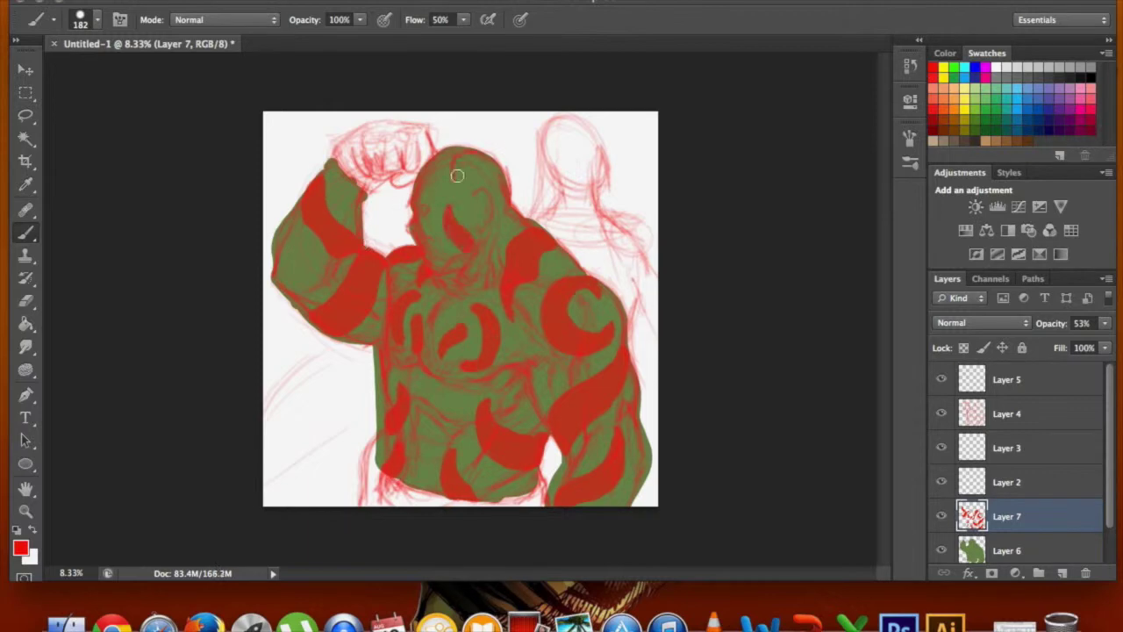
- Select the inking layer and reset the paint colour to black
left_click(1006, 379)
scroll(368, 182, "up", 3)
key("d")
right_click(215, 202)
- Ink black shoulder and arm contours using 9 px and 52 px brushes
type("9")
key("Return")
left_click_drag(267, 109, 211, 452)
right_click(430, 257)
type("52")
left_click_drag(350, 197, 363, 351)
- Ink the shoulder, chest and armpit contours and hatch the bicep and shoulder
scroll(536, 351, "down", 5)
mouse_move(526, 184)
left_mouse_down()
mouse_move(584, 500)
mouse_move(539, 302)
left_mouse_up()
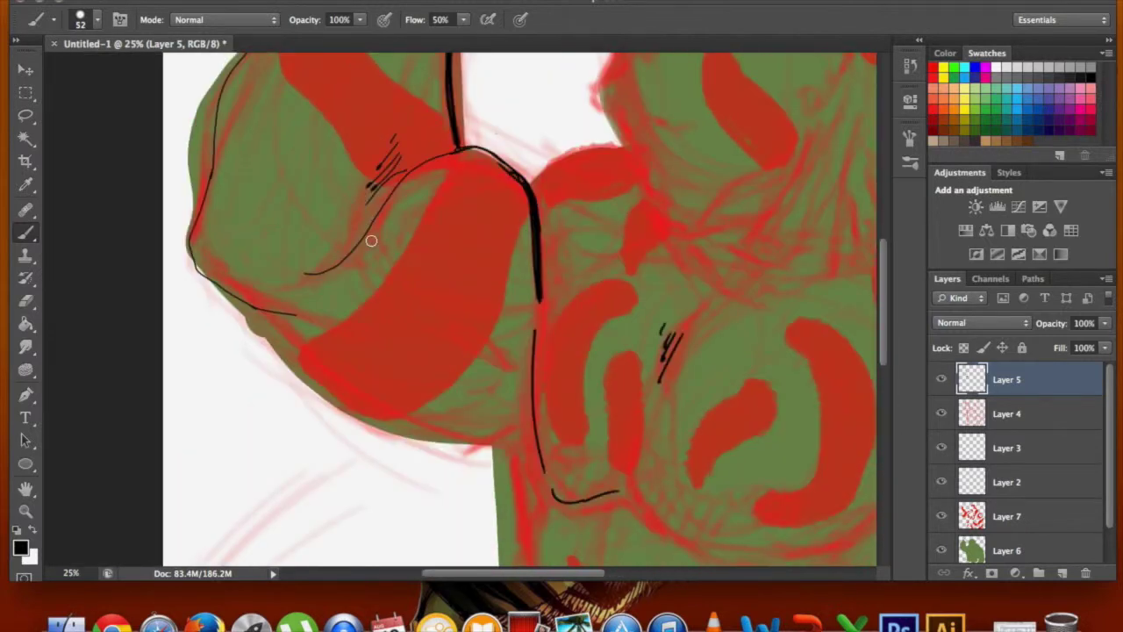
left_click_drag(400, 255, 480, 303)
left_click_drag(457, 309, 513, 368)
left_click_drag(375, 340, 502, 377)
left_click_drag(527, 179, 614, 142)
left_click_drag(342, 219, 419, 122)
left_click_drag(525, 393, 544, 469)
- Hatch the cheek and ink lines along the chin and neck
key("ctrl+minus")
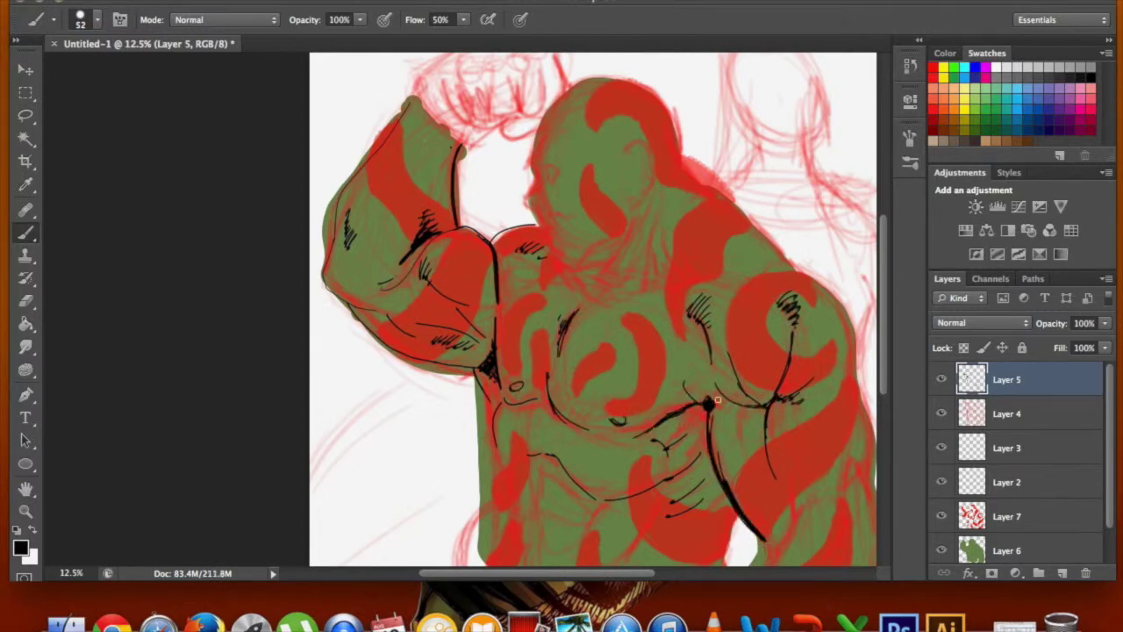
left_click_drag(717, 400, 694, 256)
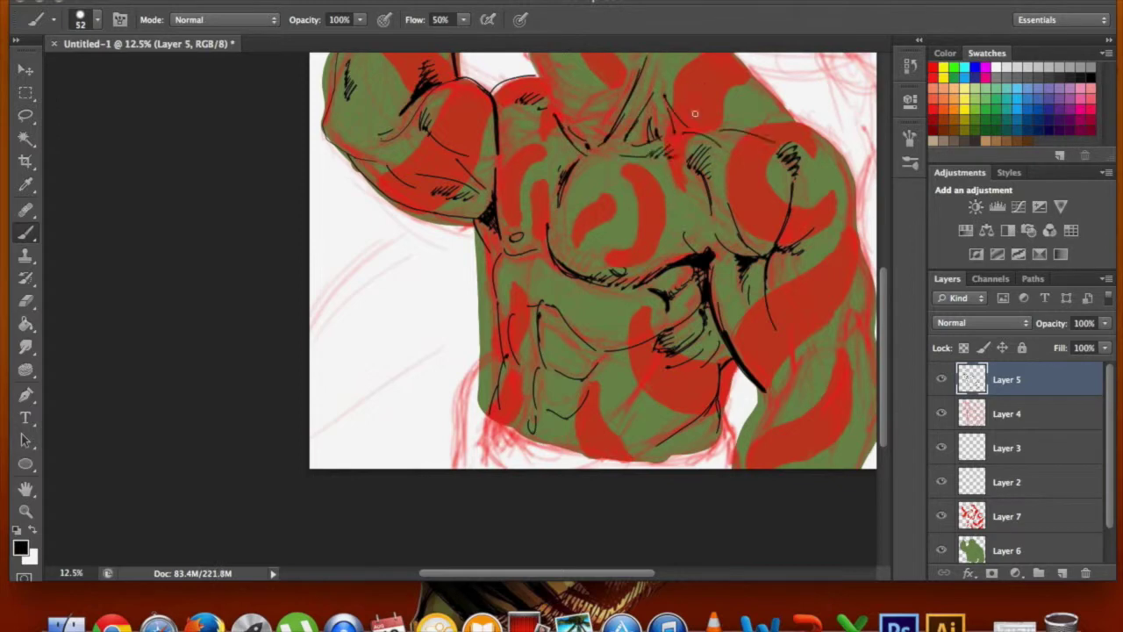
scroll(849, 239, "down", 3)
scroll(849, 240, "right", 3)
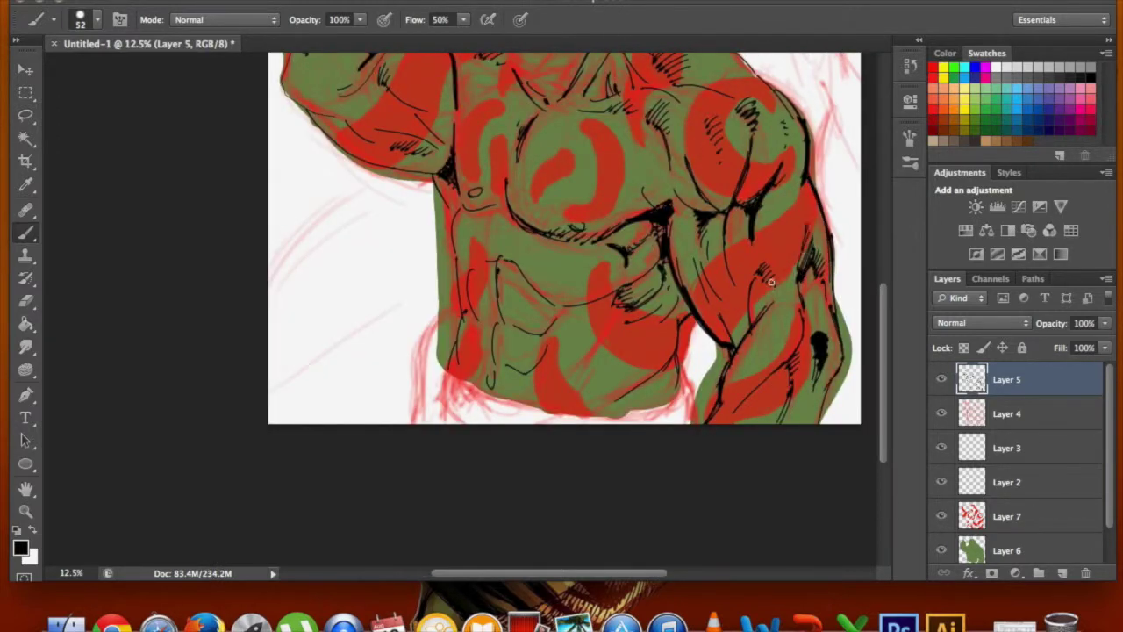
scroll(617, 87, "up", 10)
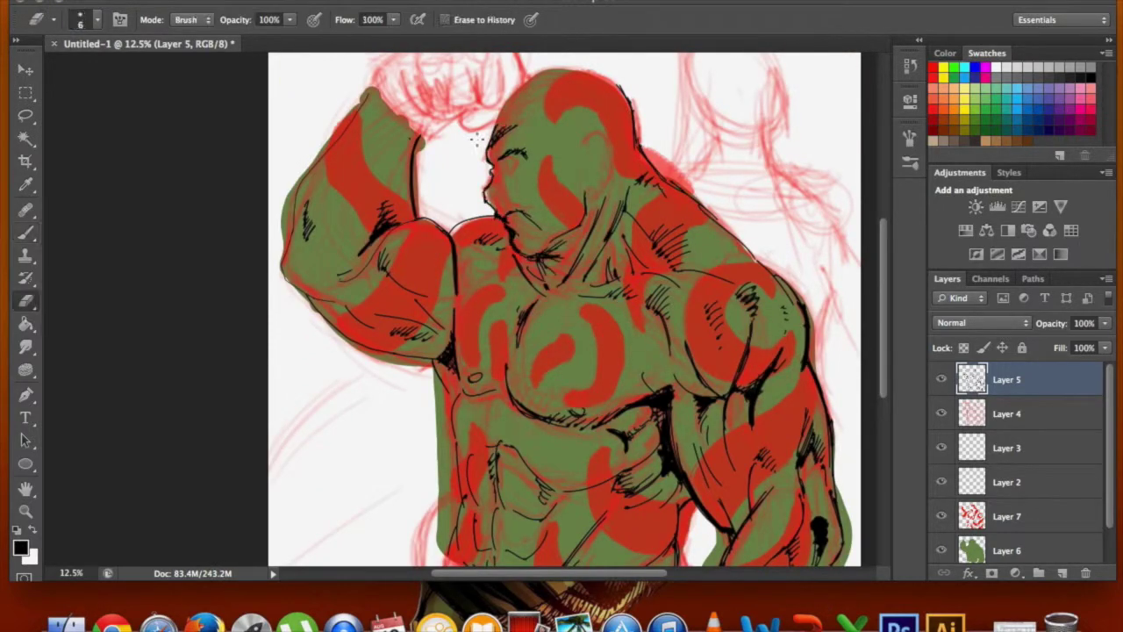
left_click_drag(518, 150, 597, 149)
left_click_drag(662, 230, 633, 342)
left_click_drag(513, 352, 562, 377)
left_click_drag(539, 393, 640, 443)
left_click_drag(708, 270, 712, 302)
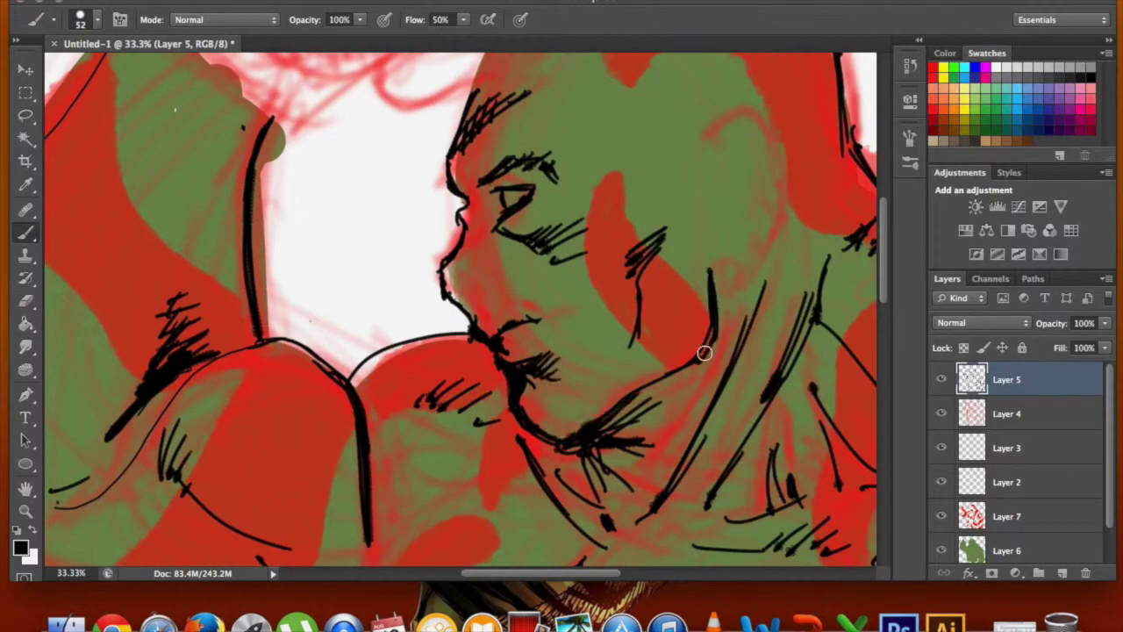
- Add further black ink strokes around the face and neck
left_click_drag(755, 123, 719, 263)
left_click_drag(666, 215, 623, 342)
left_click_drag(465, 329, 351, 381)
scroll(52, 295, "down", 10)
scroll(53, 296, "right", 10)
scroll(52, 296, "up", 10)
scroll(53, 296, "left", 10)
- Build up hatching on the cheeks, jaw, shoulder, chin and neck
left_click_drag(166, 325, 202, 438)
mouse_move(467, 395)
left_mouse_down()
mouse_move(587, 383)
mouse_move(719, 351)
left_mouse_up()
left_click_drag(746, 281, 735, 416)
left_click_drag(746, 119, 750, 228)
left_click_drag(640, 215, 715, 276)
left_click_drag(337, 105, 333, 193)
left_click_drag(312, 242, 399, 303)
left_click_drag(518, 329, 579, 381)
mouse_move(250, 417)
left_mouse_down()
mouse_move(414, 498)
mouse_move(579, 552)
left_mouse_up()
left_click_drag(707, 413, 505, 552)
- Ink dark strokes across the torso and abdominal muscles
scroll(281, 395, "down", 5)
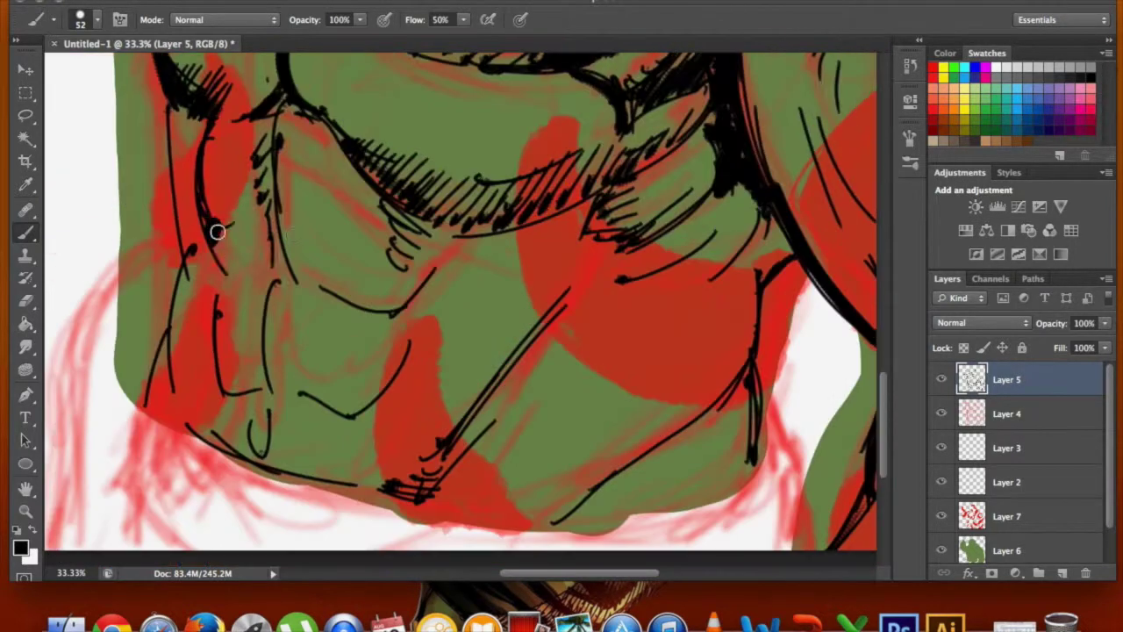
left_click_drag(202, 215, 364, 299)
left_click_drag(272, 351, 373, 412)
mouse_move(627, 212)
left_mouse_down()
mouse_move(526, 283)
mouse_move(443, 479)
left_mouse_up()
left_click_drag(746, 254, 653, 439)
left_click_drag(728, 193, 667, 290)
key("ctrl+minus")
key("ctrl+minus")
key("ctrl+minus")
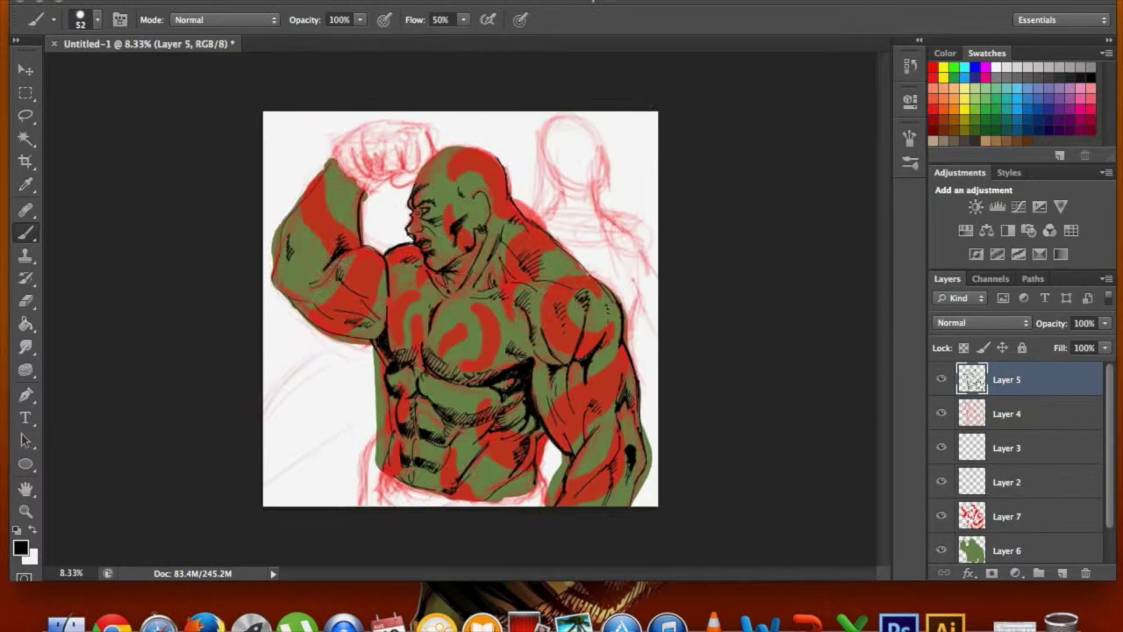
- Zoom in and hatch black ink shading along the raised arm and forearm
key("ctrl+plus")
key("ctrl+plus")
key("ctrl+plus")
left_click_drag(219, 309, 79, 355)
left_click_drag(158, 285, 228, 382)
left_click_drag(228, 109, 123, 148)
scroll(230, 246, "up", 3)
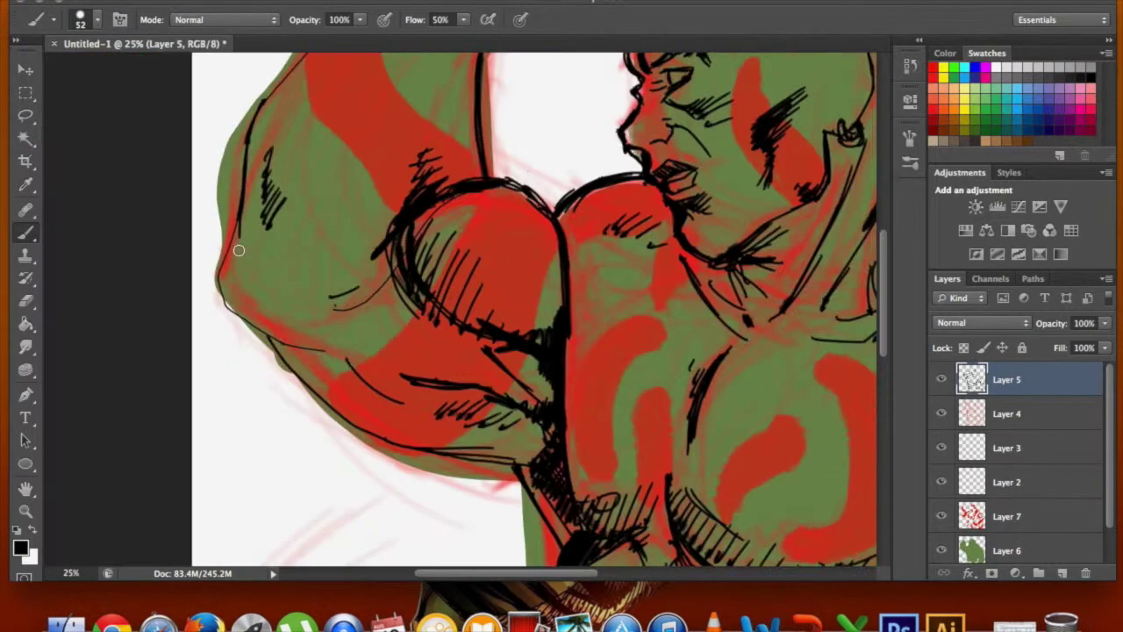
left_click_drag(246, 413, 389, 279)
left_click_drag(342, 356, 435, 413)
left_click_drag(355, 412, 551, 460)
- Ink contour and detail strokes around the head, arm and chest
scroll(553, 430, "up", 5)
scroll(526, 351, "right", 4)
left_click_drag(615, 149, 772, 206)
left_click_drag(756, 215, 803, 320)
left_click_drag(532, 227, 510, 272)
left_click_drag(263, 189, 368, 303)
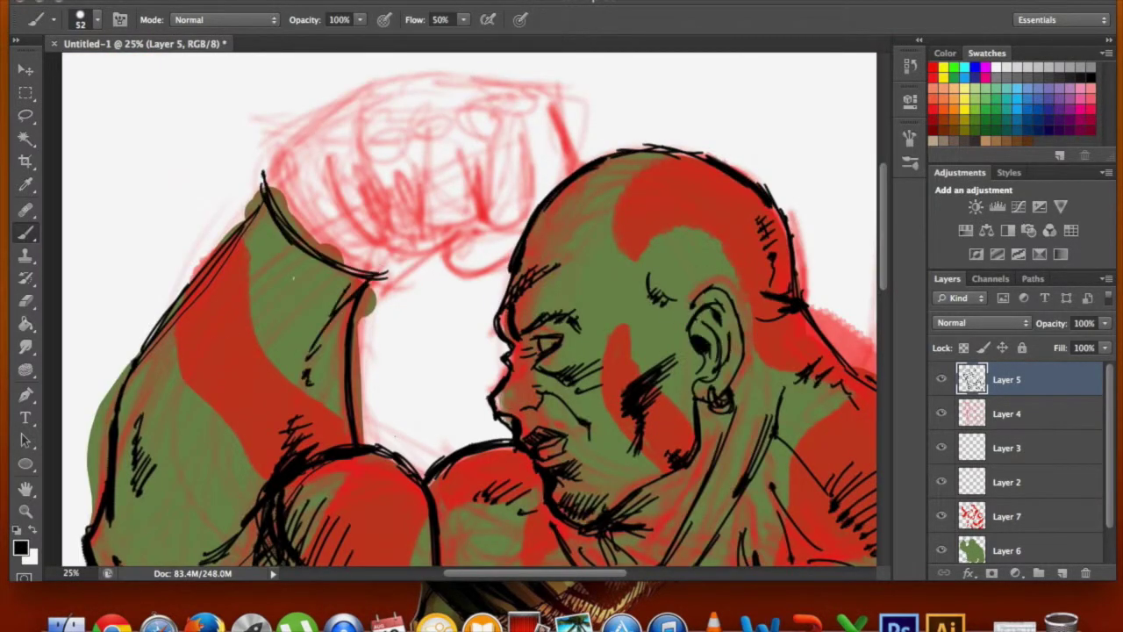
left_click_drag(157, 373, 144, 492)
- Add more chest strokes, shoulder lines and heavy ink shading on the chest
scroll(176, 439, "down", 4)
scroll(764, 343, "right", 3)
left_click_drag(729, 237, 618, 373)
left_click_drag(776, 345, 746, 281)
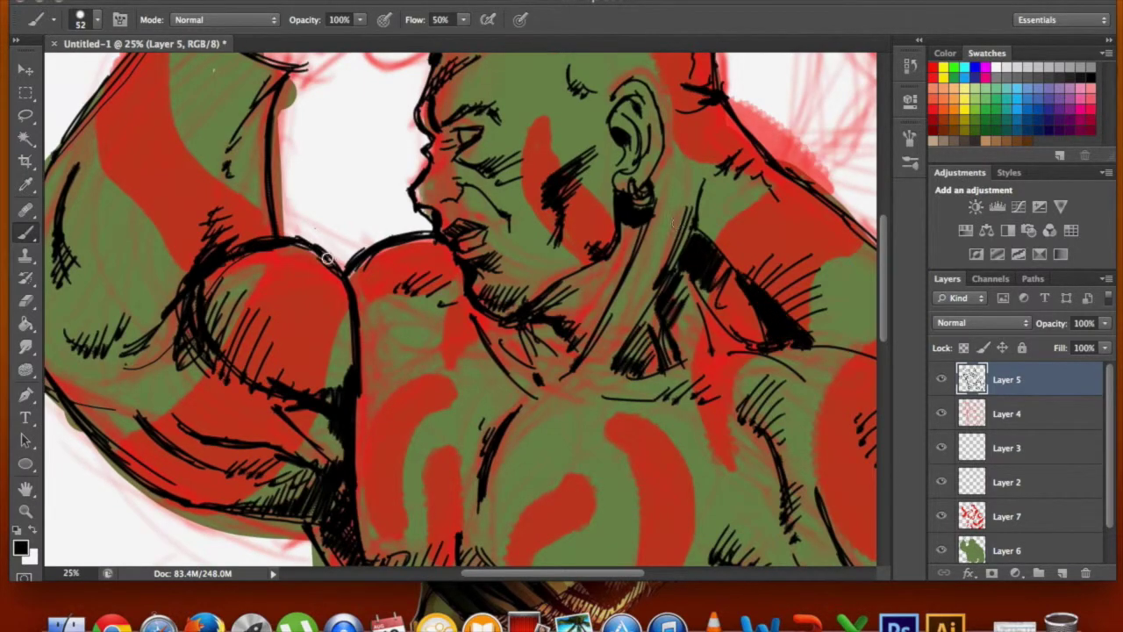
left_click_drag(289, 250, 377, 320)
left_click_drag(359, 359, 430, 421)
scroll(336, 238, "down", 5)
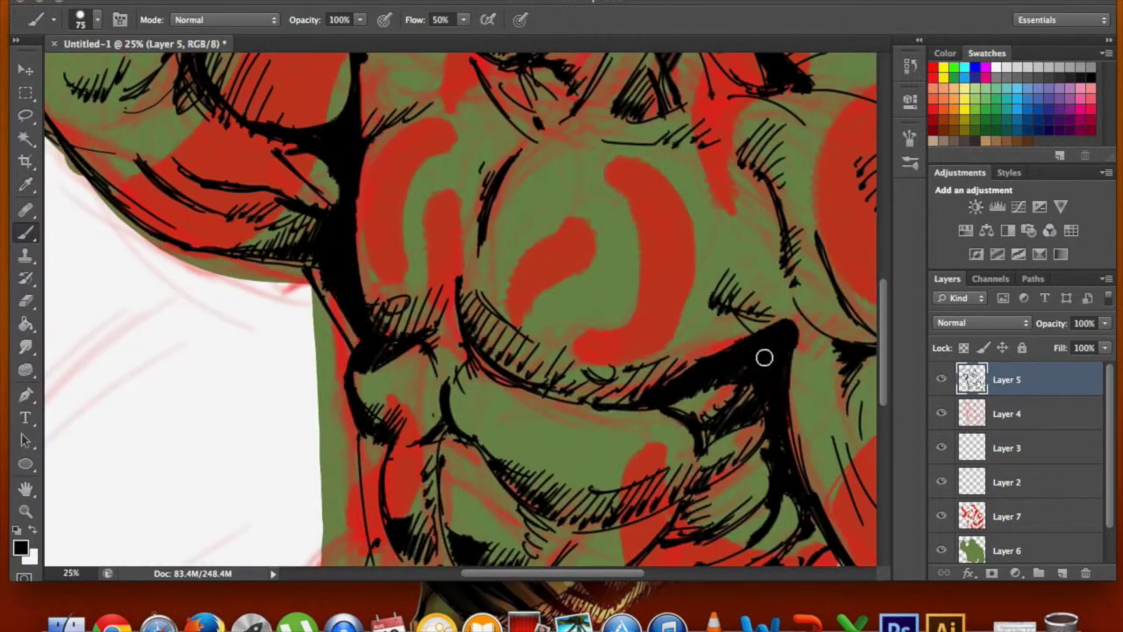
- Lay down further black ink strokes across the chest and arm
left_click_drag(764, 357, 733, 473)
scroll(760, 263, "down", 5)
mouse_move(759, 143)
left_mouse_down()
mouse_move(789, 246)
mouse_move(675, 373)
left_mouse_up()
scroll(702, 263, "up", 5)
left_click_drag(614, 184, 699, 241)
left_click_drag(754, 96, 719, 250)
scroll(743, 233, "up", 5)
scroll(439, 263, "up", 5)
left_click_drag(500, 132, 408, 346)
- Ink more strokes down the arm and along the shoulder edge
scroll(772, 169, "down", 10)
left_click_drag(773, 169, 815, 306)
left_click_drag(746, 377, 693, 518)
left_click_drag(790, 390, 746, 517)
scroll(759, 169, "up", 5)
left_click_drag(759, 168, 749, 401)
left_click_drag(715, 254, 649, 395)
- Make the inking brush slightly smaller and rough in the fist outline in black
right_click(412, 225)
left_click_drag(483, 266, 456, 266)
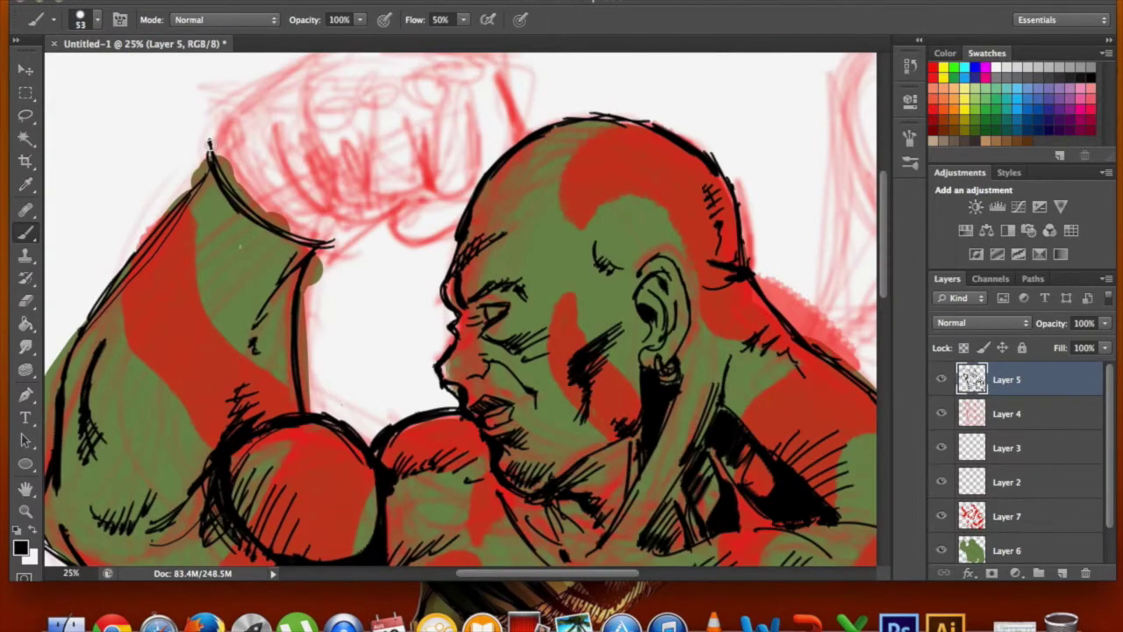
left_click_drag(200, 163, 245, 103)
scroll(263, 263, "up", 5)
left_click_drag(328, 274, 433, 200)
left_click_drag(430, 379, 489, 352)
left_click_drag(473, 292, 531, 300)
- Lasso-select the rough fist outline strokes and delete them
key("l")
left_click_drag(289, 289, 500, 193)
key("Delete")
key("b")
- Redraw the fist outline in black ink, shading it and inking the fingers
left_click_drag(344, 303, 413, 360)
left_click_drag(421, 377, 470, 412)
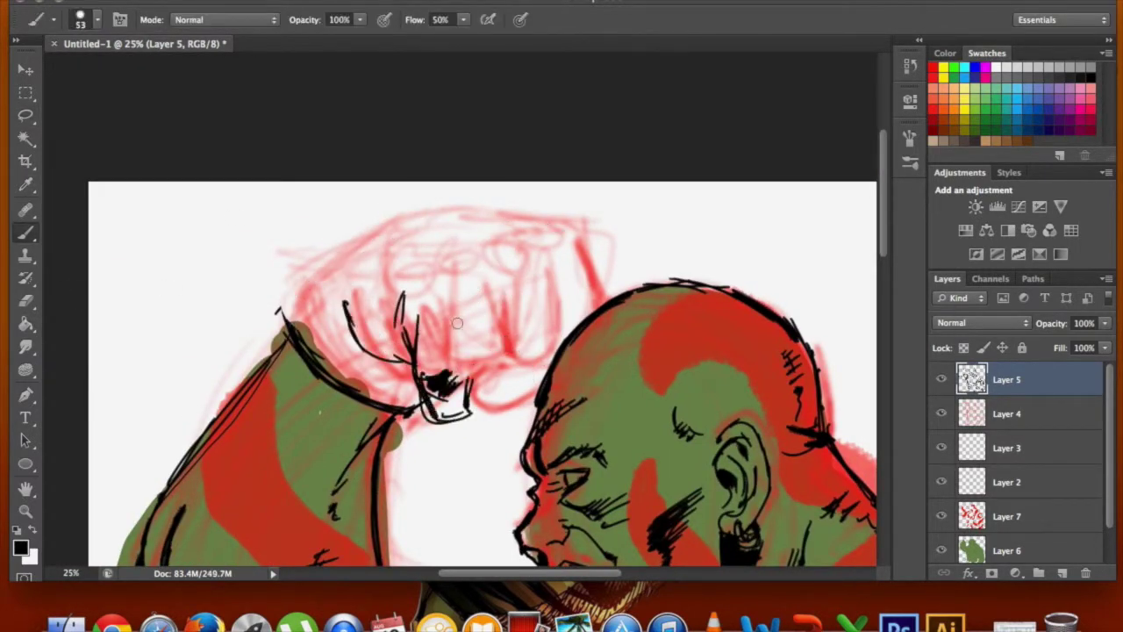
left_click_drag(399, 263, 386, 359)
left_click_drag(334, 266, 419, 215)
mouse_move(493, 247)
left_mouse_down()
mouse_move(537, 356)
mouse_move(517, 333)
left_mouse_up()
left_click_drag(500, 213, 601, 267)
mouse_move(536, 263)
left_mouse_down()
mouse_move(553, 257)
mouse_move(584, 299)
left_mouse_up()
- Ink the finger outlines, knuckle hatching, wrist edge and lower fingers of the fist
left_click_drag(574, 233, 578, 285)
mouse_move(508, 241)
left_mouse_down()
mouse_move(549, 224)
mouse_move(631, 256)
left_mouse_up()
left_click_drag(536, 305, 561, 339)
left_click_drag(426, 408, 465, 431)
left_click_drag(333, 268, 360, 356)
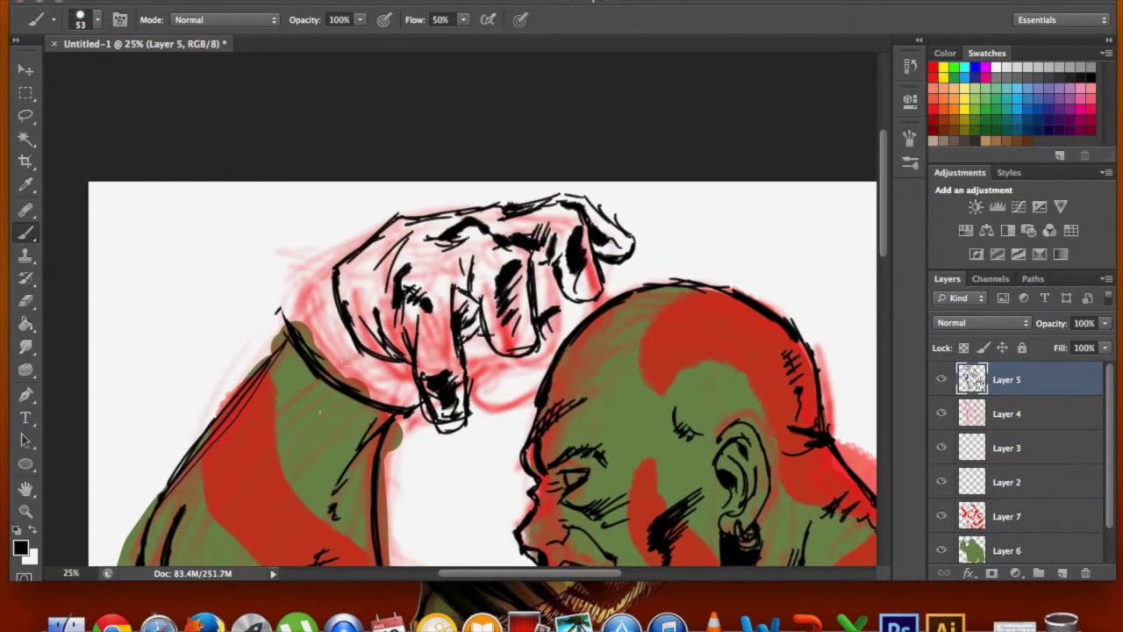
left_click_drag(290, 262, 340, 351)
left_click_drag(465, 360, 536, 344)
scroll(557, 361, "down", 5)
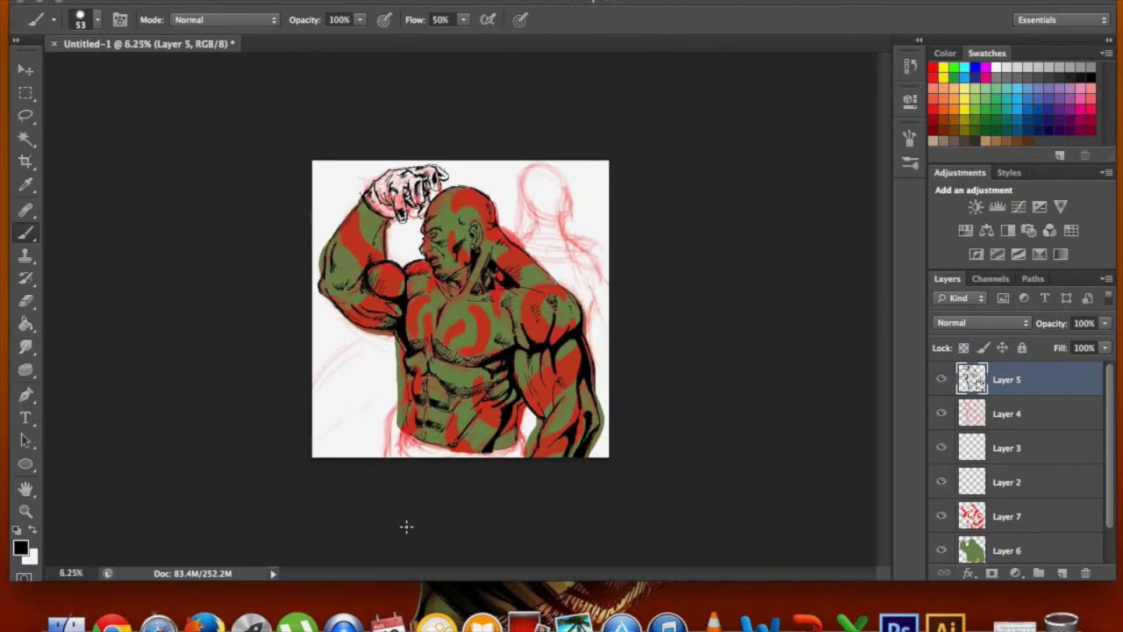
- Erase the stray linework near the right arm's edge with the Eraser
scroll(406, 523, "up", 5)
key("e")
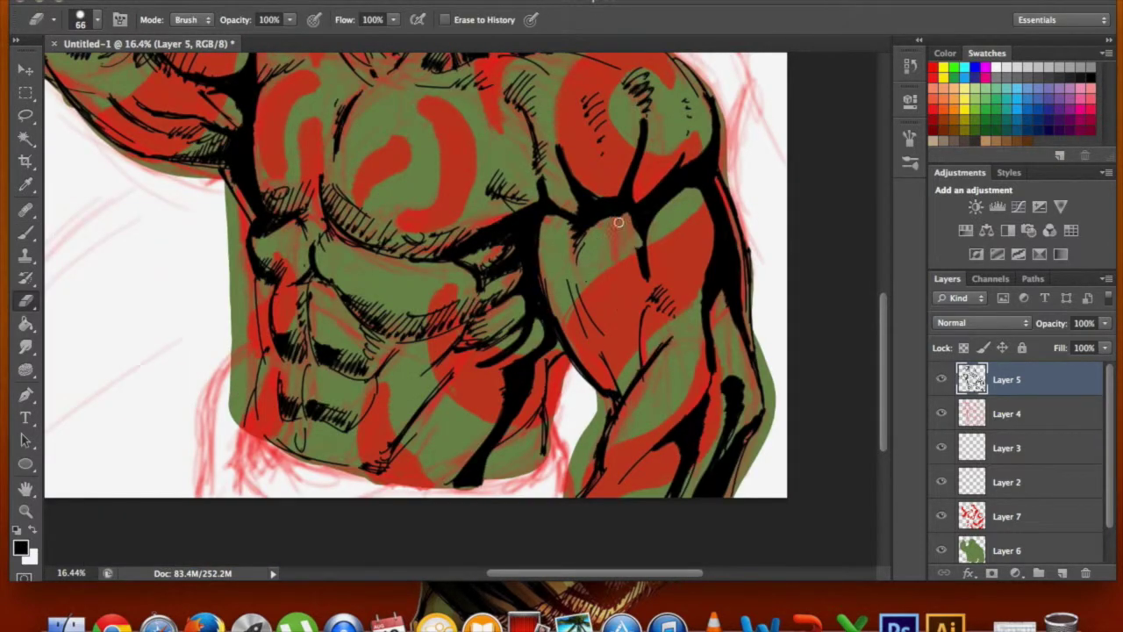
key("b")
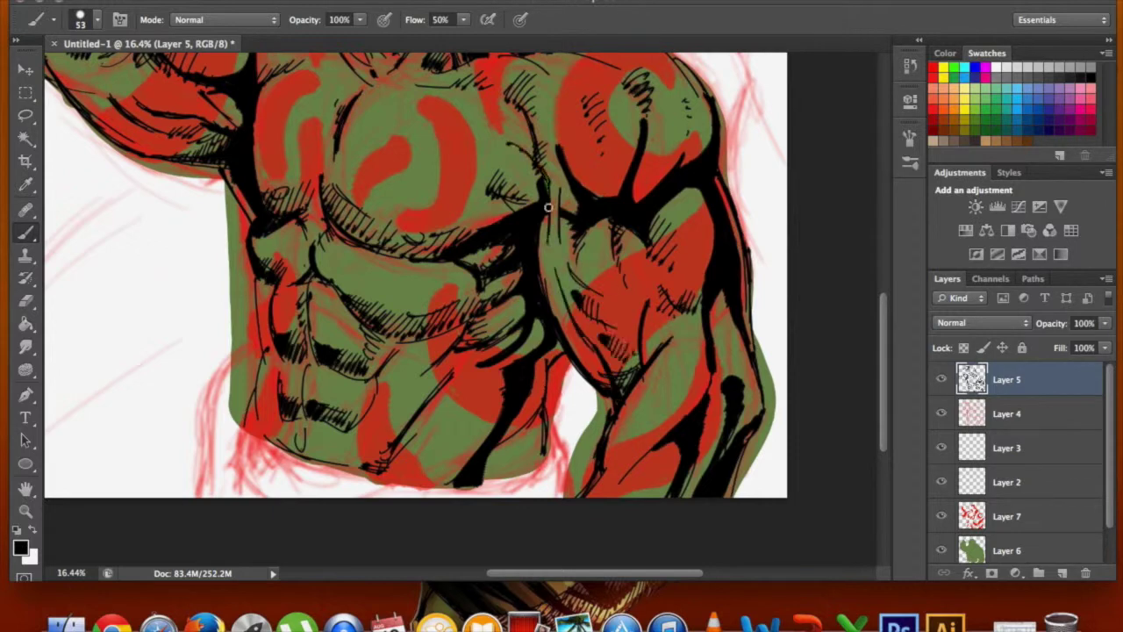
key("e")
key("b")
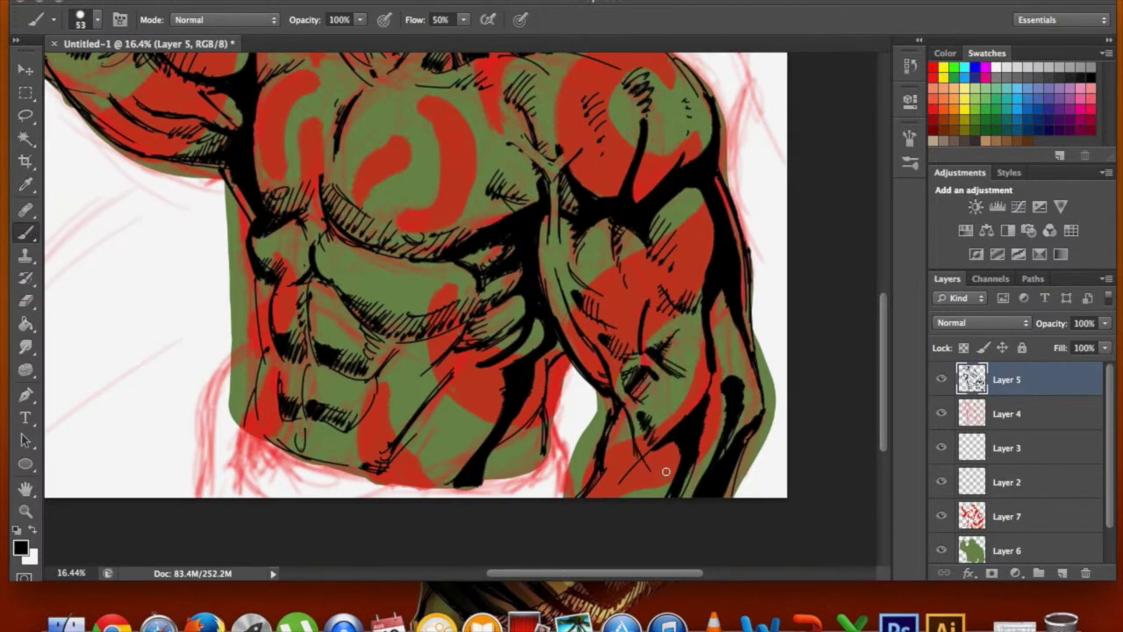
scroll(666, 471, "down", 5)
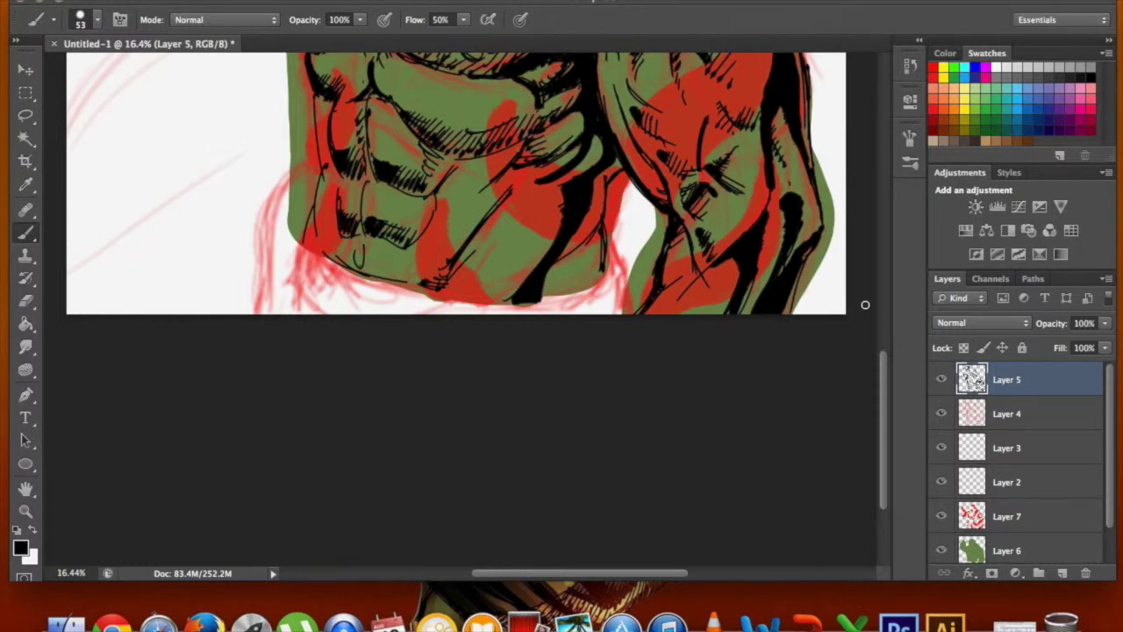
key("e")
left_click_drag(772, 140, 794, 81)
key("b")
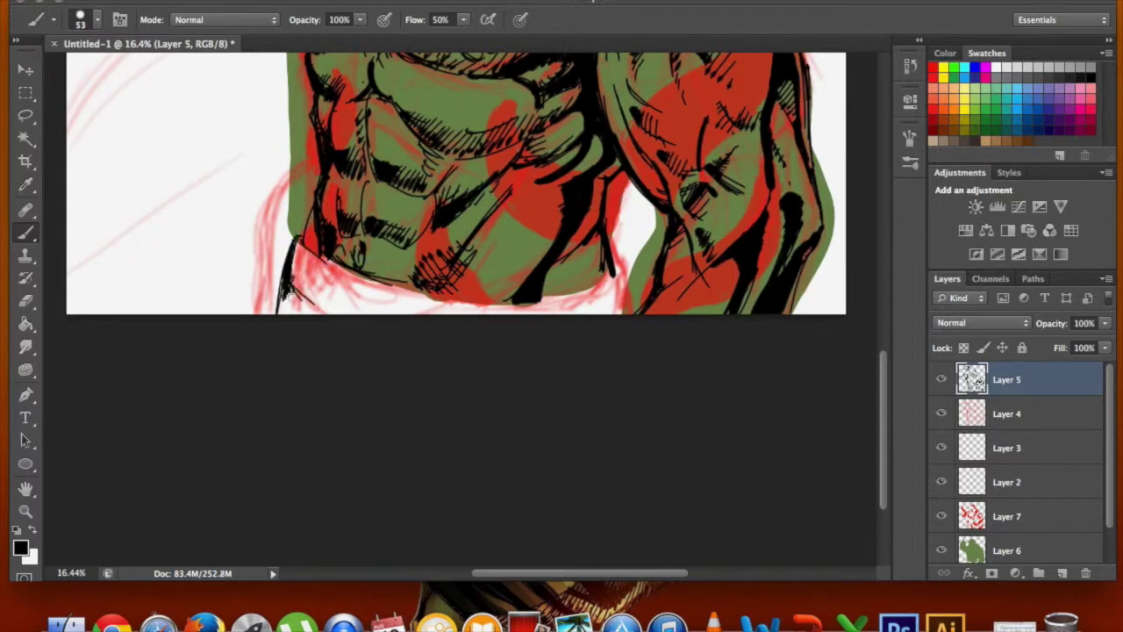
- Hatch the waist and right torso, draw the waistband line, and outline the right shoulder
left_click_drag(300, 250, 330, 300)
mouse_move(614, 279)
left_mouse_down()
mouse_move(315, 298)
mouse_move(450, 268)
left_mouse_up()
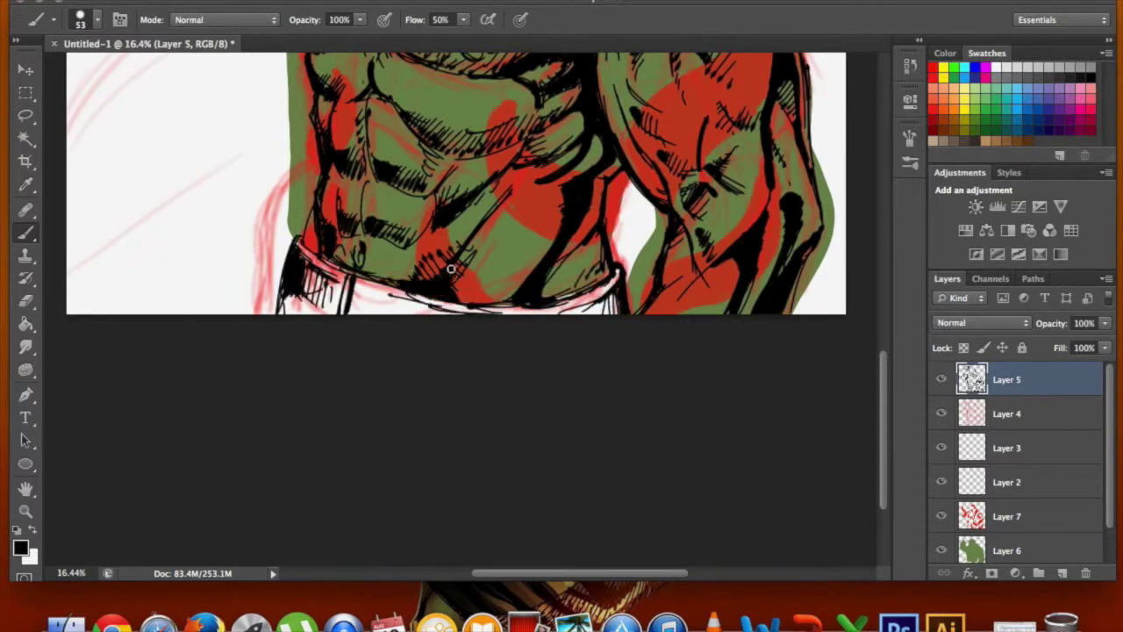
left_click_drag(545, 195, 605, 217)
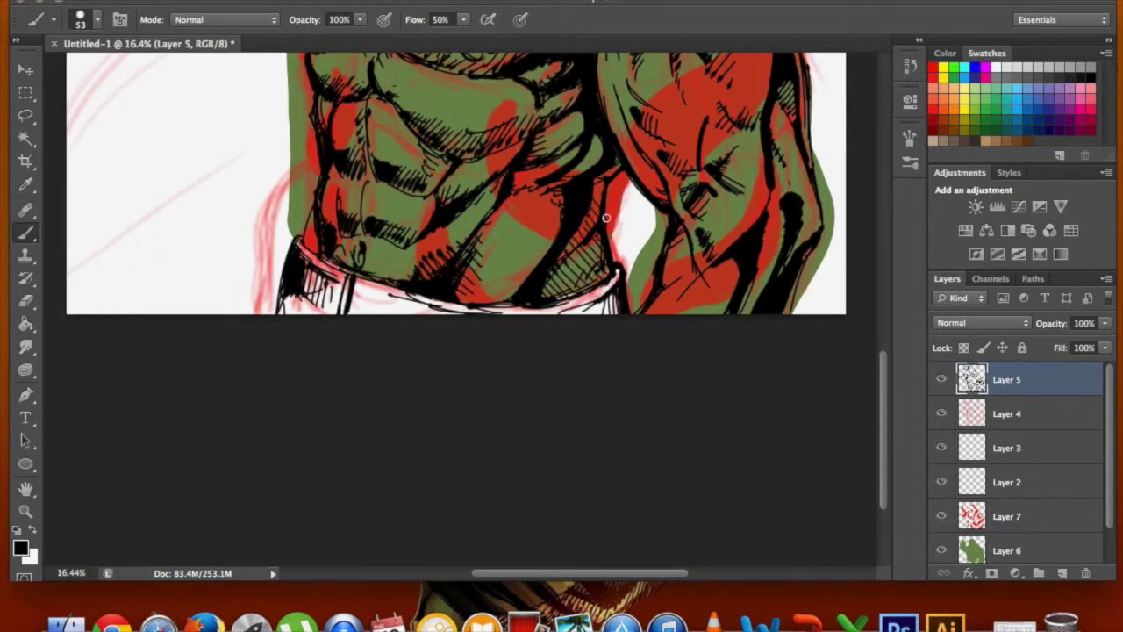
key("ctrl+plus")
mouse_move(461, 232)
left_mouse_down()
mouse_move(570, 208)
mouse_move(653, 288)
left_mouse_up()
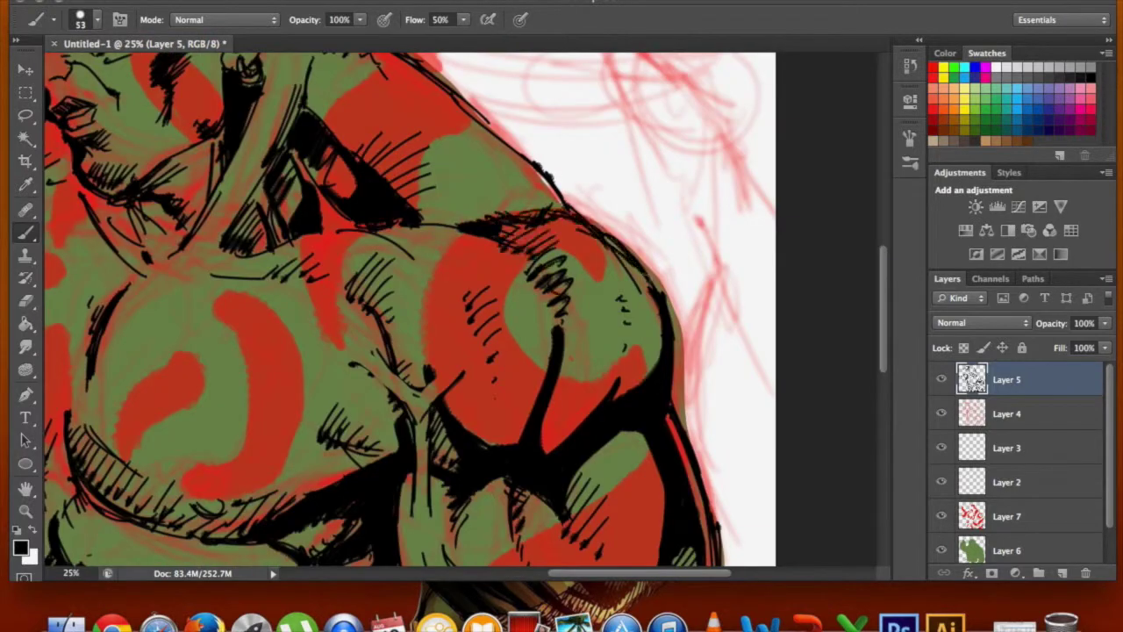
left_click_drag(614, 395, 650, 282)
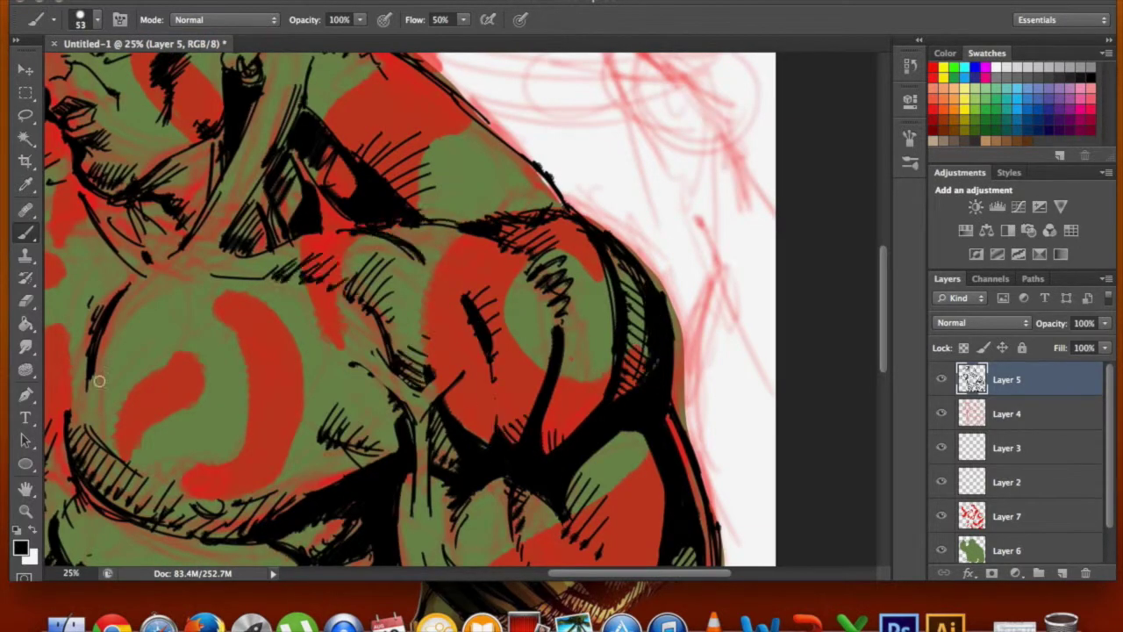
- Erase the unwanted outline segments around the left shoulder
scroll(505, 250, "left", 10)
key("e")
mouse_move(371, 283)
left_mouse_down()
mouse_move(304, 241)
mouse_move(250, 147)
left_mouse_up()
key("b")
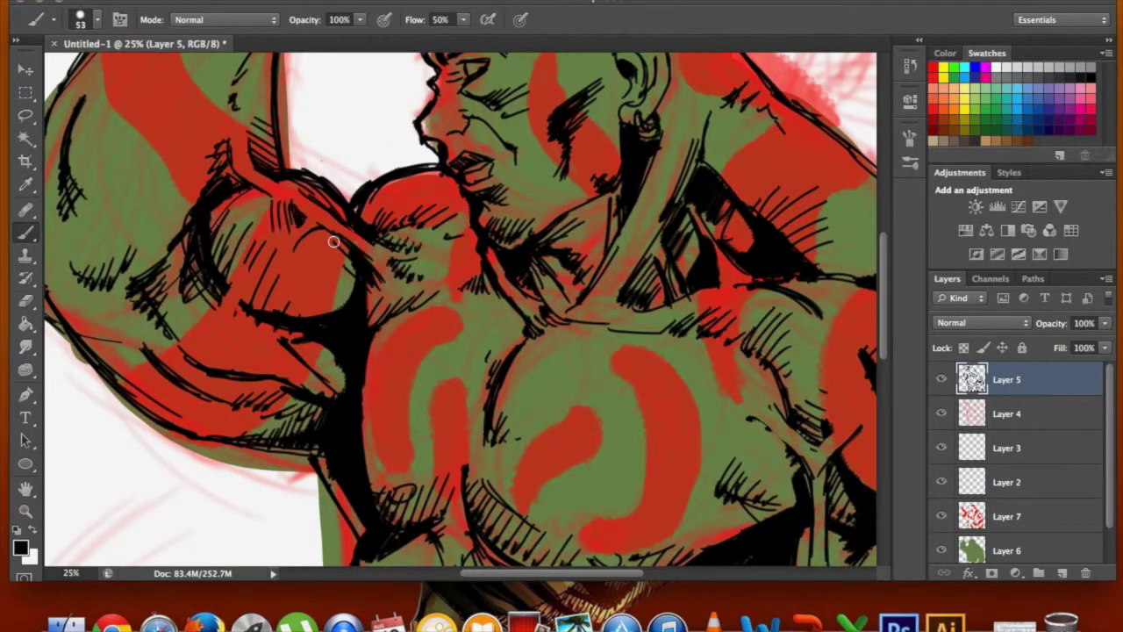
scroll(237, 84, "up", 5)
scroll(237, 83, "left", 2)
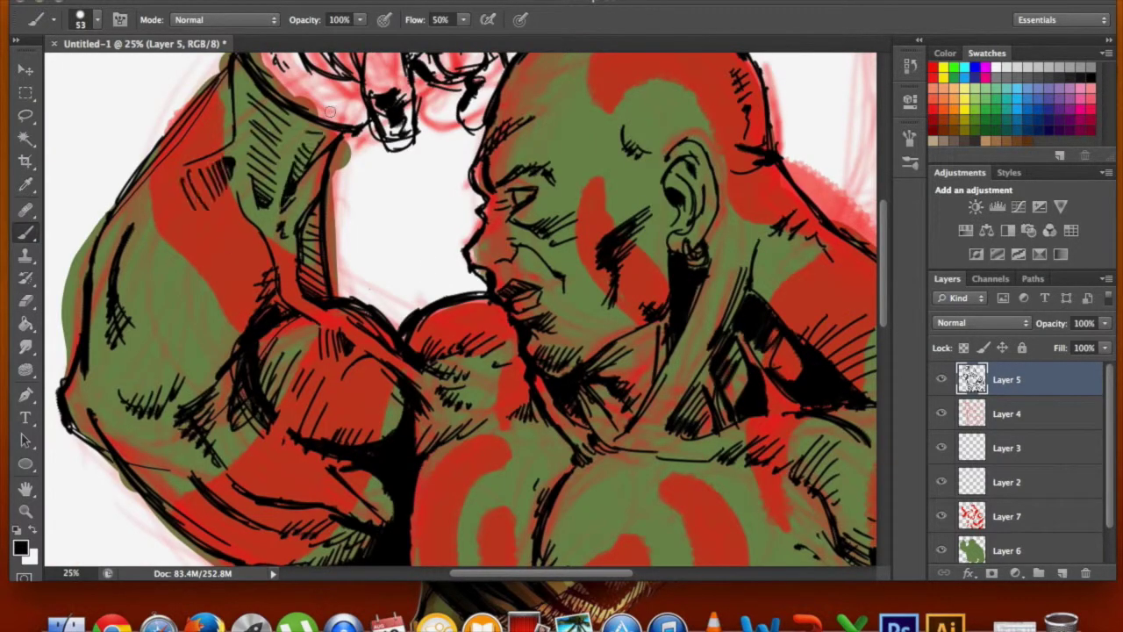
- Eyedrop the green skin colour for the brush and show the Brush settings panel
key("e")
scroll(289, 197, "up", 2)
key("i")
left_click(1006, 546)
key("b")
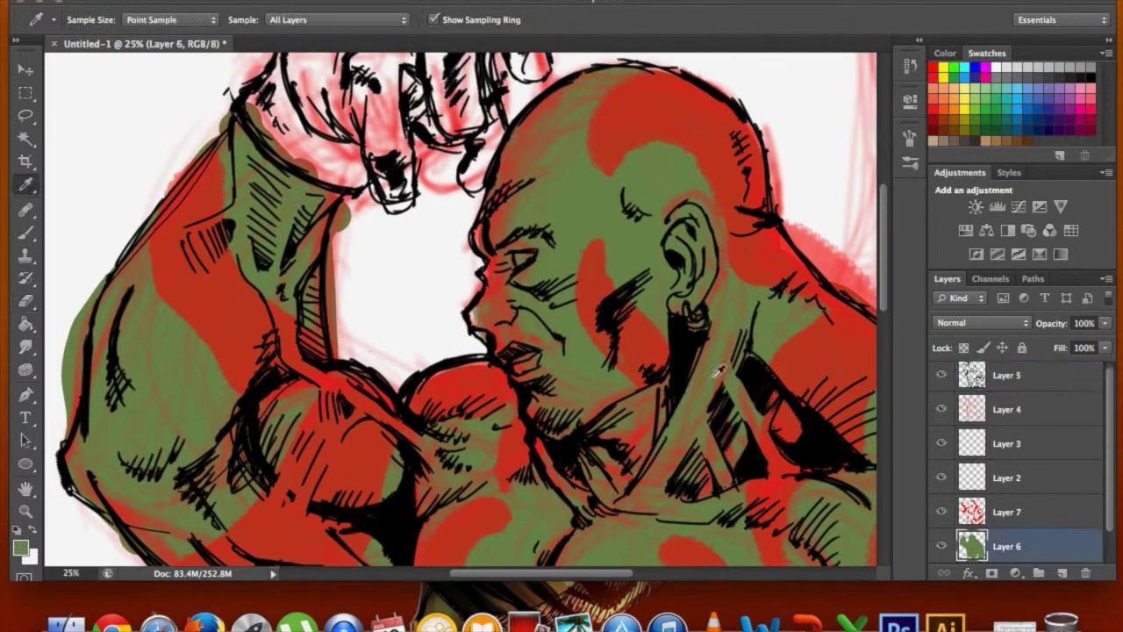
key("F5")
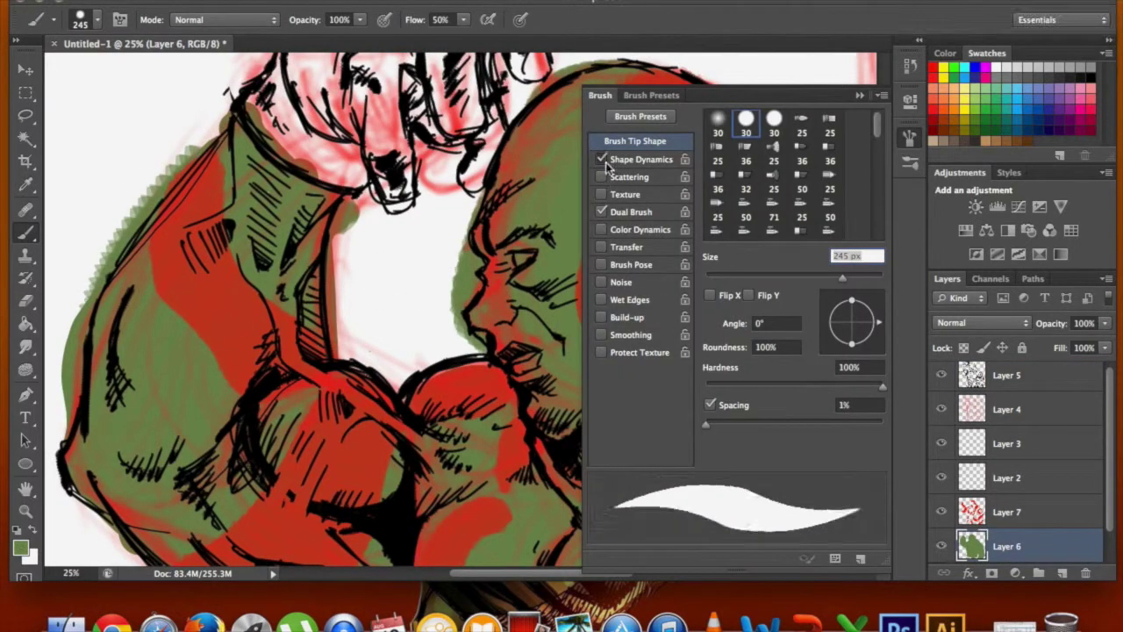
- Close the Brush settings, zoom out and hide the pink sketch layer (Layer 4)
key("F5")
scroll(439, 307, "down", 5)
key("e")
key("ctrl+minus")
key("ctrl+minus")
key("ctrl+minus")
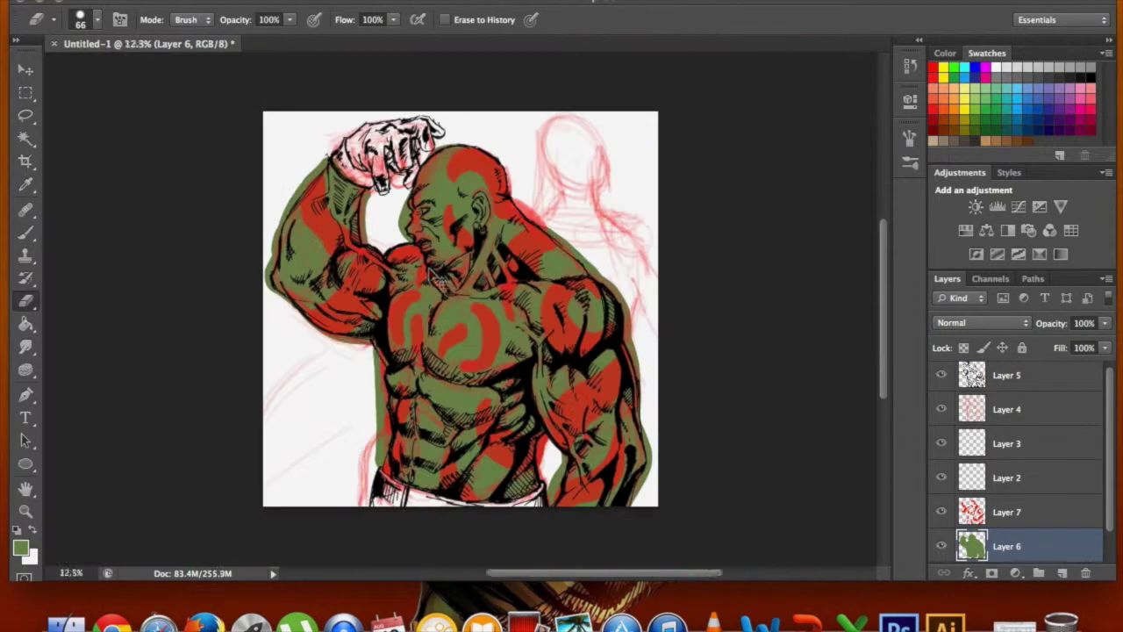
left_click(941, 409)
- Select the red markings layer in the Layers panel
scroll(628, 346, "up", 2)
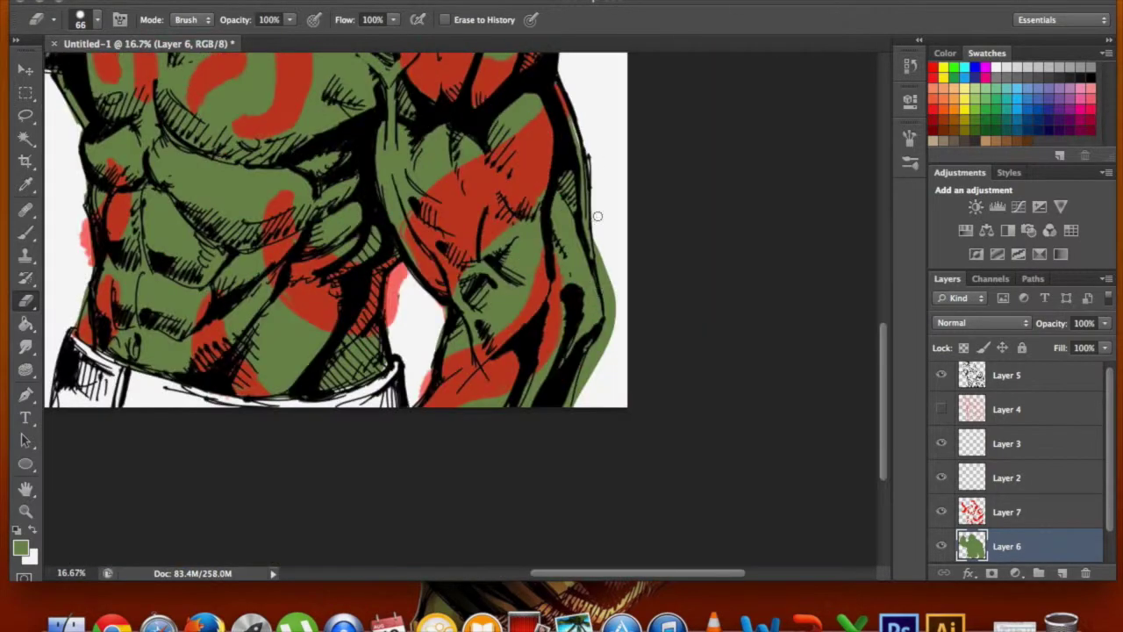
scroll(419, 268, "up", 3)
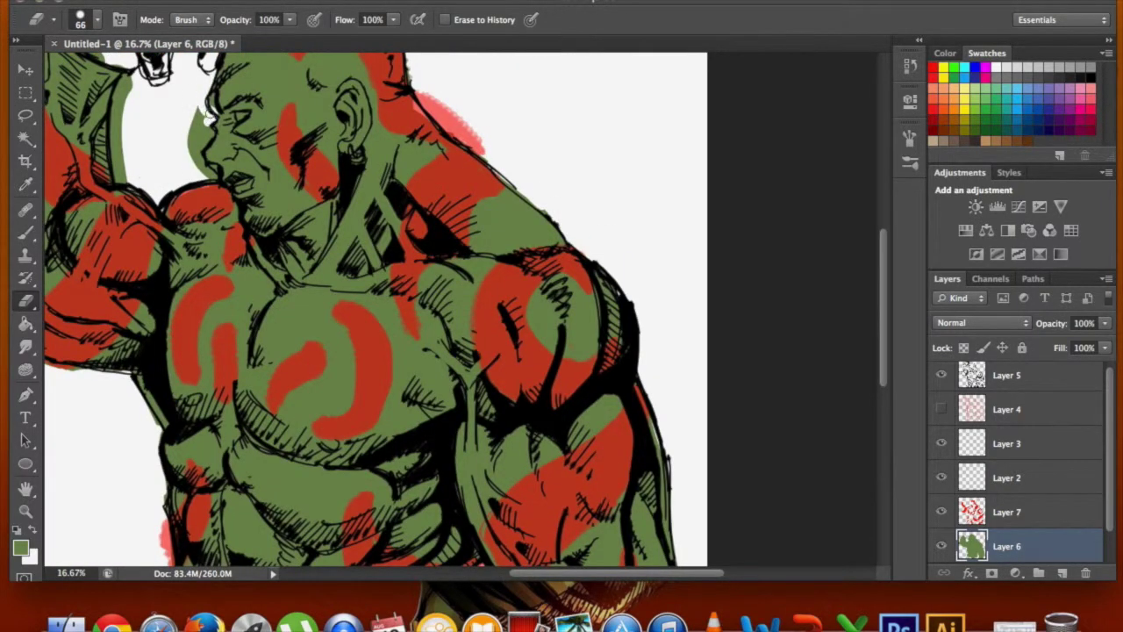
scroll(351, 264, "down", 2)
scroll(305, 328, "up", 2)
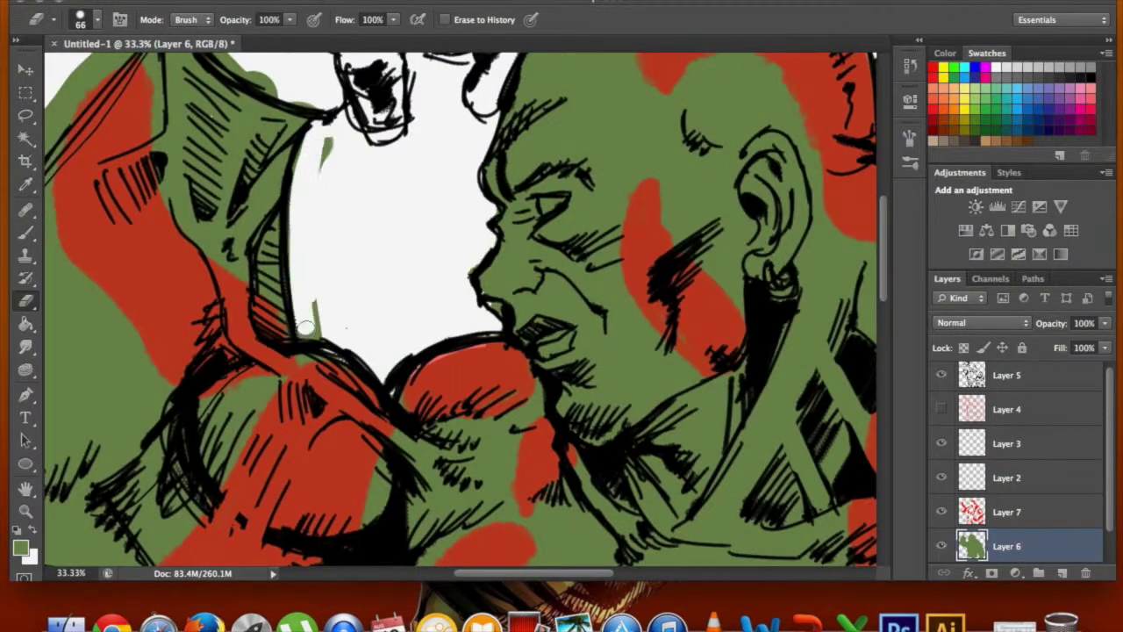
scroll(305, 328, "down", 3)
scroll(533, 255, "down", 3)
left_click(1006, 511)
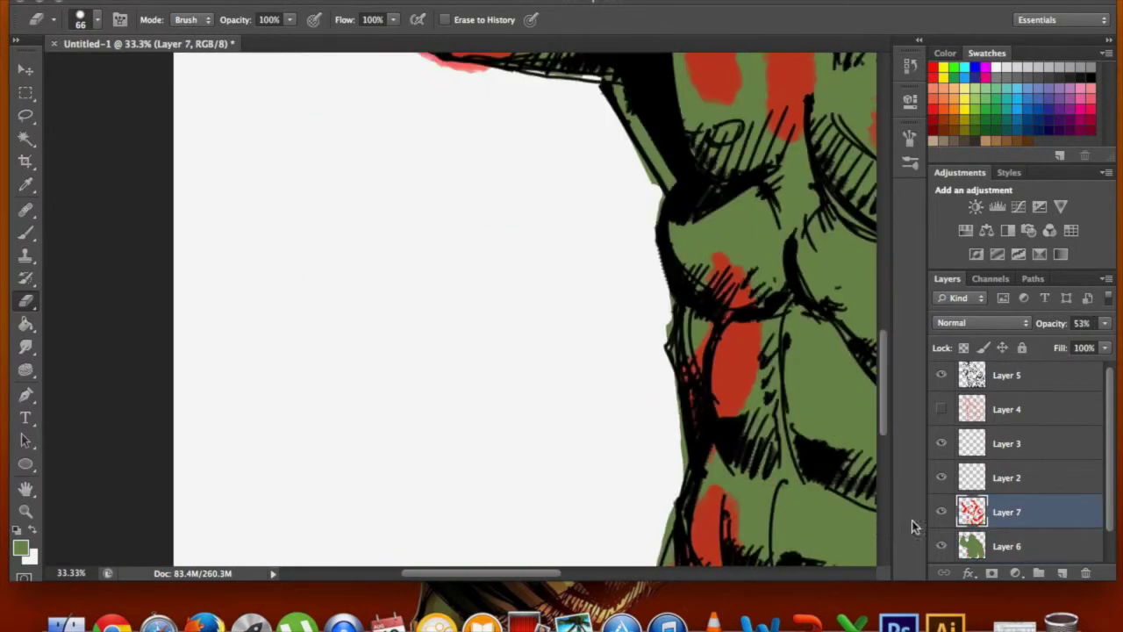
- Switch back and forth between the green skin and red markings layers to check their colours
key("alt+bracketleft")
scroll(649, 334, "down", 5)
key("alt+bracketright")
scroll(693, 351, "right", 5)
key("alt+bracketleft")
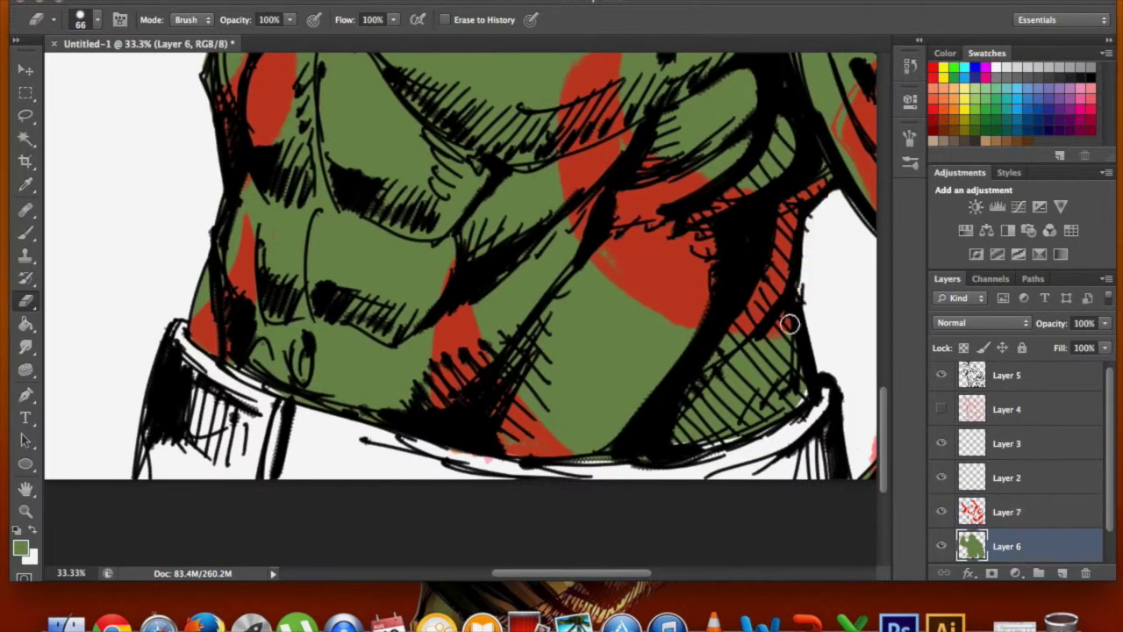
key("alt+bracketright")
scroll(788, 323, "right", 5)
scroll(566, 466, "up", 5)
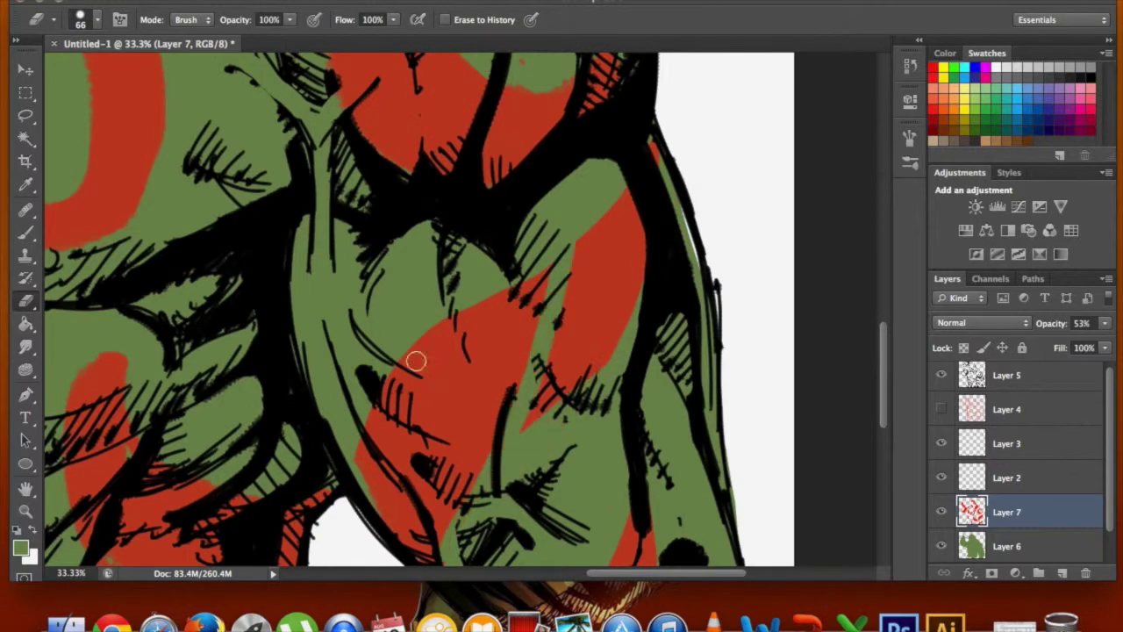
scroll(416, 360, "down", 10)
- Pan around the canvas to review the coloured and inked figure
scroll(526, 386, "left", 4)
scroll(575, 406, "up", 6)
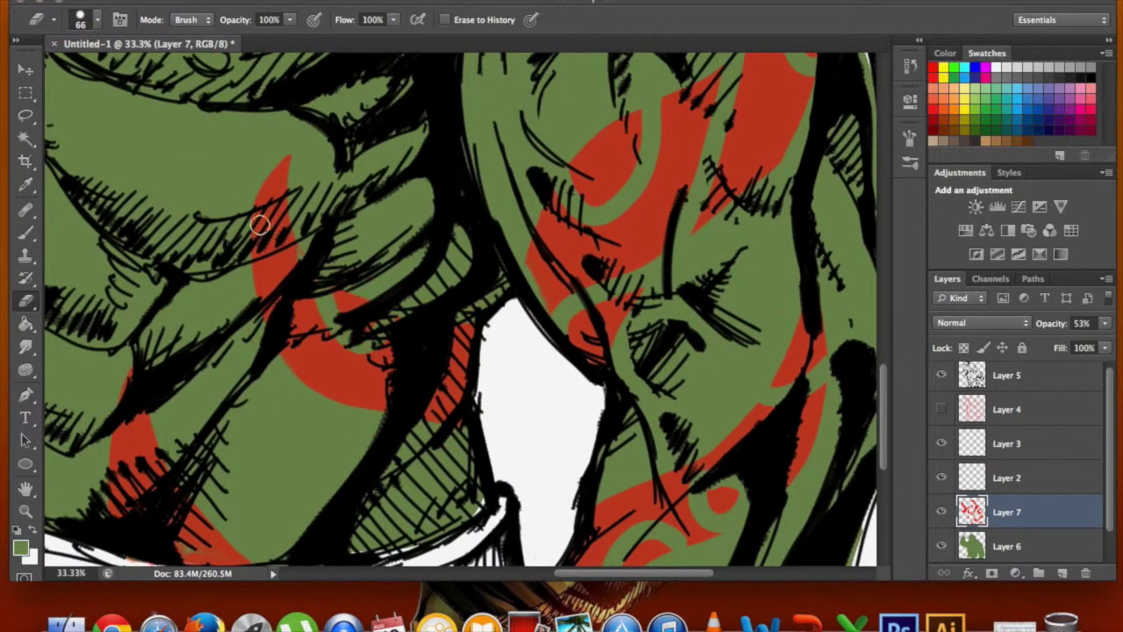
scroll(261, 224, "left", 5)
scroll(499, 152, "up", 5)
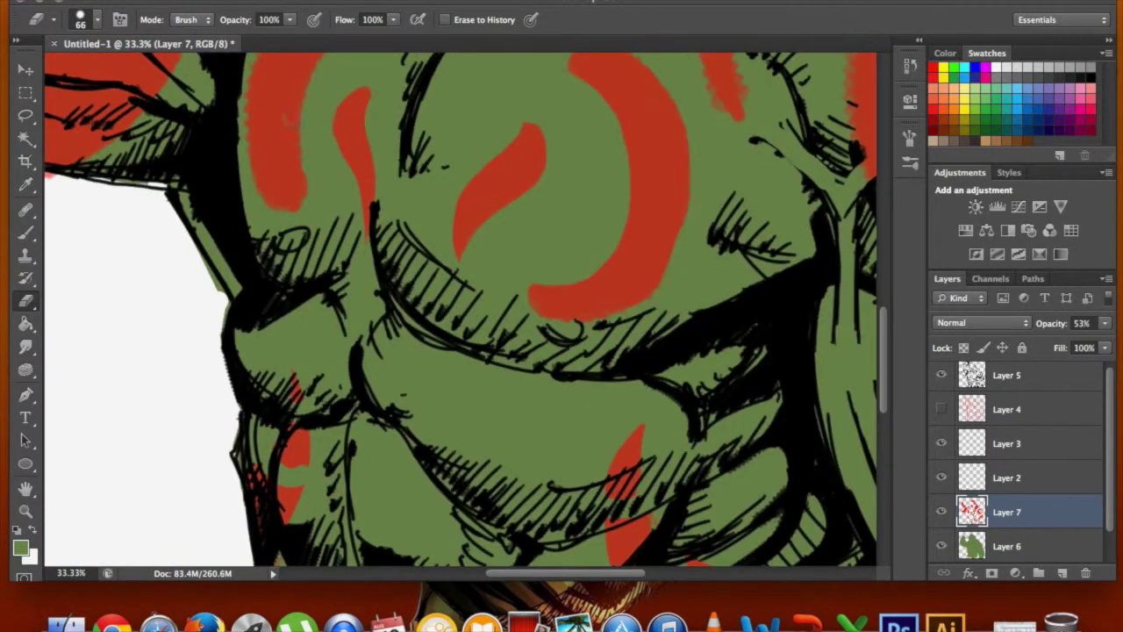
scroll(461, 307, "up", 4)
scroll(431, 225, "left", 4)
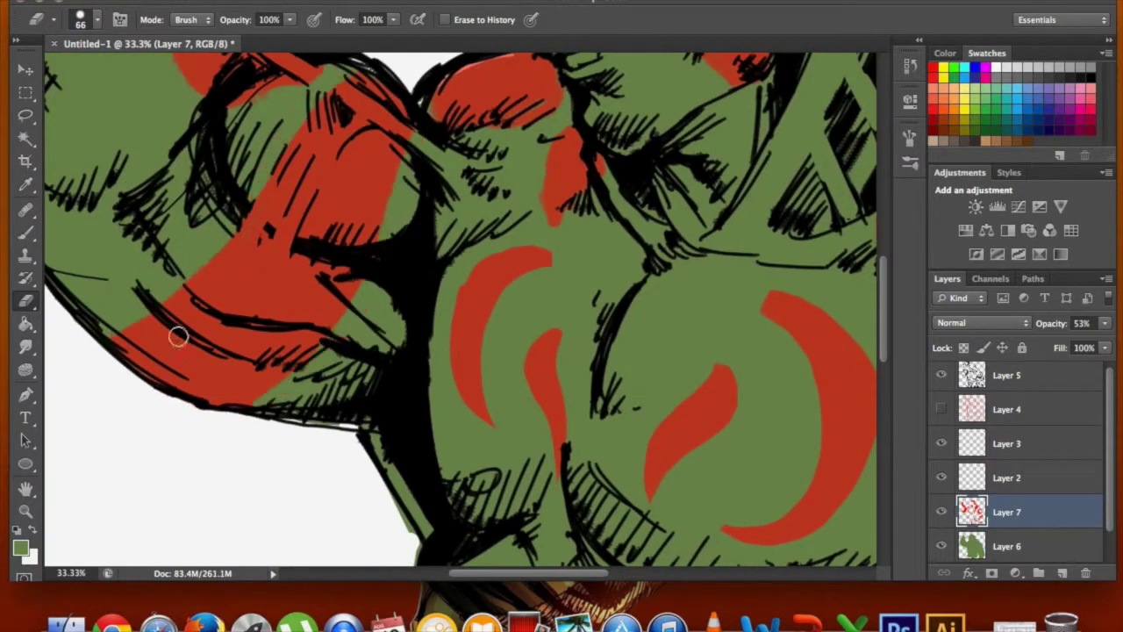
scroll(483, 221, "up", 5)
scroll(600, 332, "down", 6)
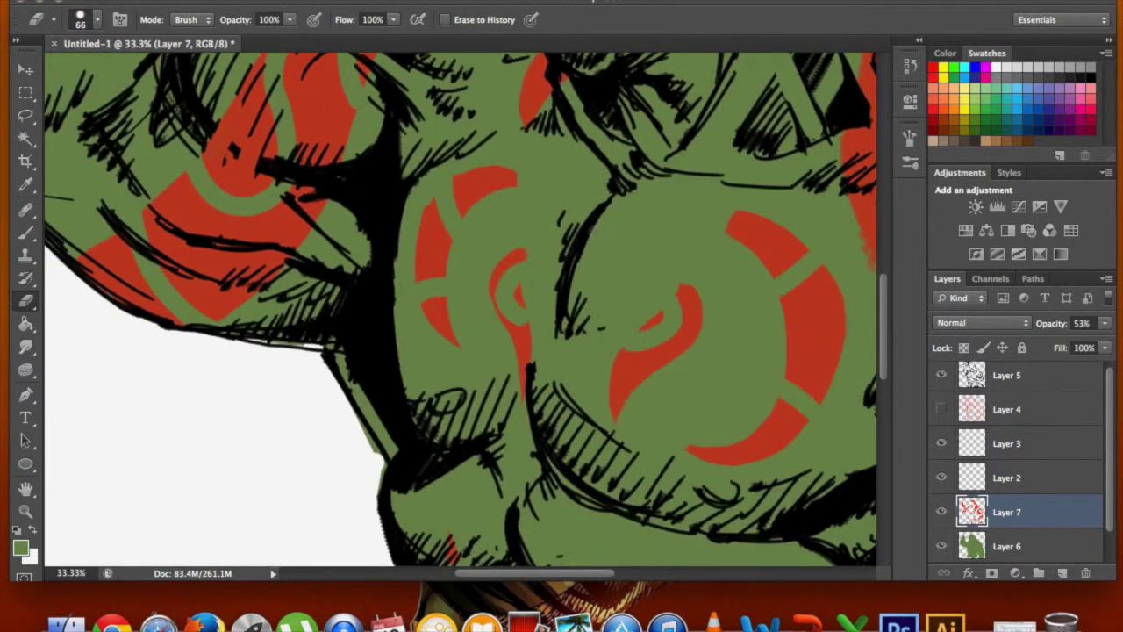
scroll(600, 332, "right", 6)
- Return to the green skin layer and zoom out to view the whole figure
scroll(600, 331, "up", 2)
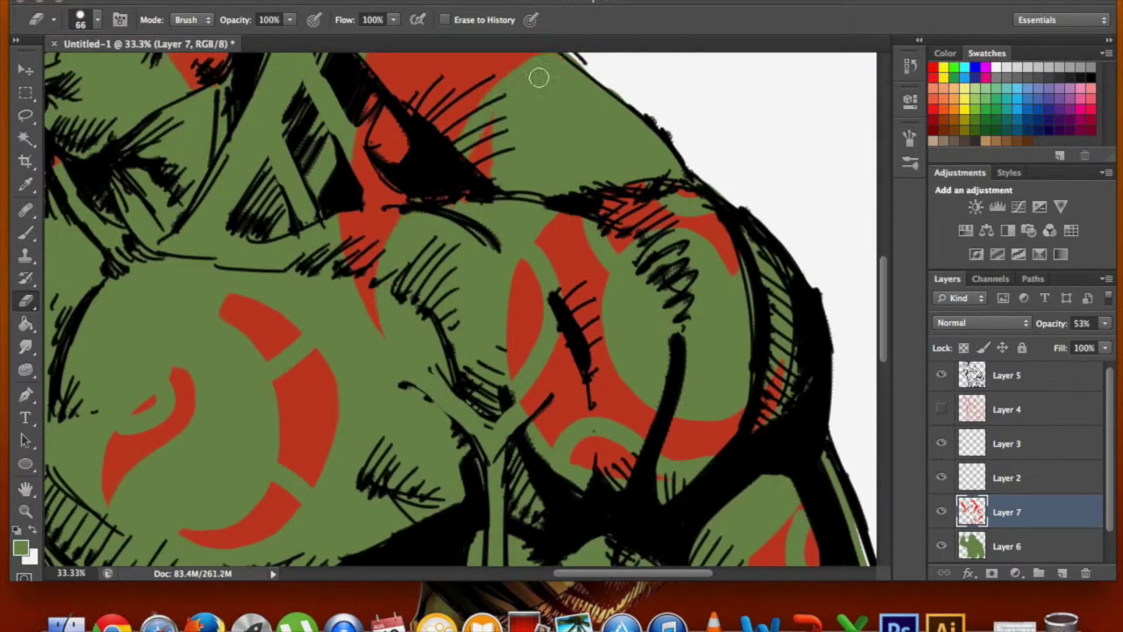
scroll(713, 294, "up", 3)
key("alt+bracketleft")
key("ctrl+minus")
key("ctrl+minus")
key("ctrl+minus")
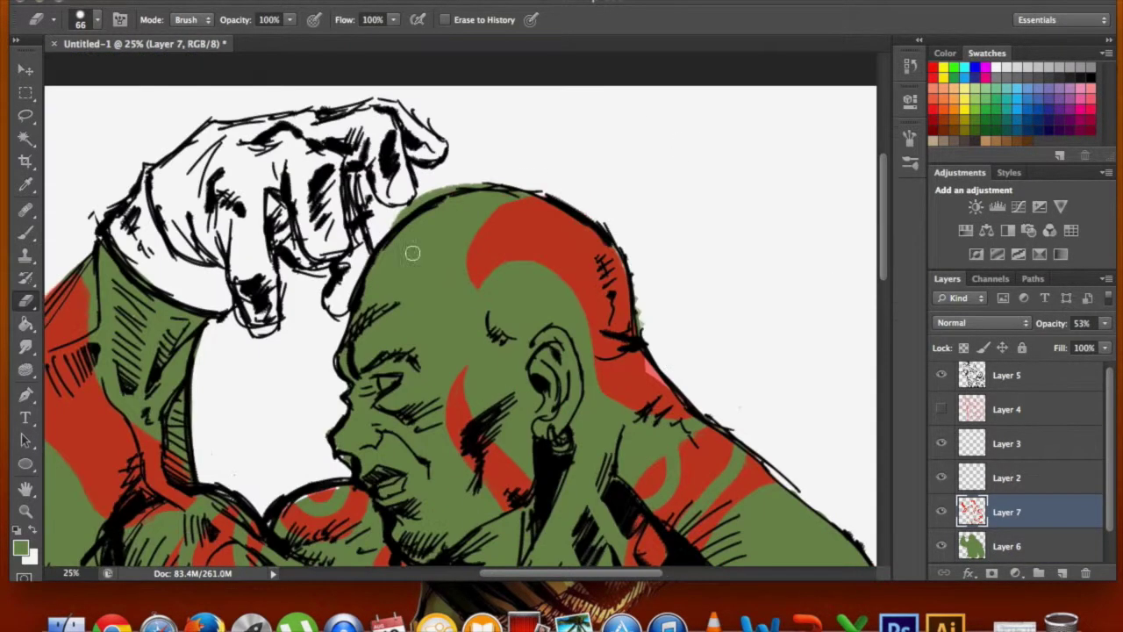
- With a 28 px brush, paint green over the red on the head and add a thin arc
right_click(535, 259)
left_click_drag(612, 303, 579, 304)
key("Return")
left_click_drag(481, 235, 559, 218)
- On Layer 2, paint the hand brown with a 61 px brush
scroll(346, 222, "left", 3)
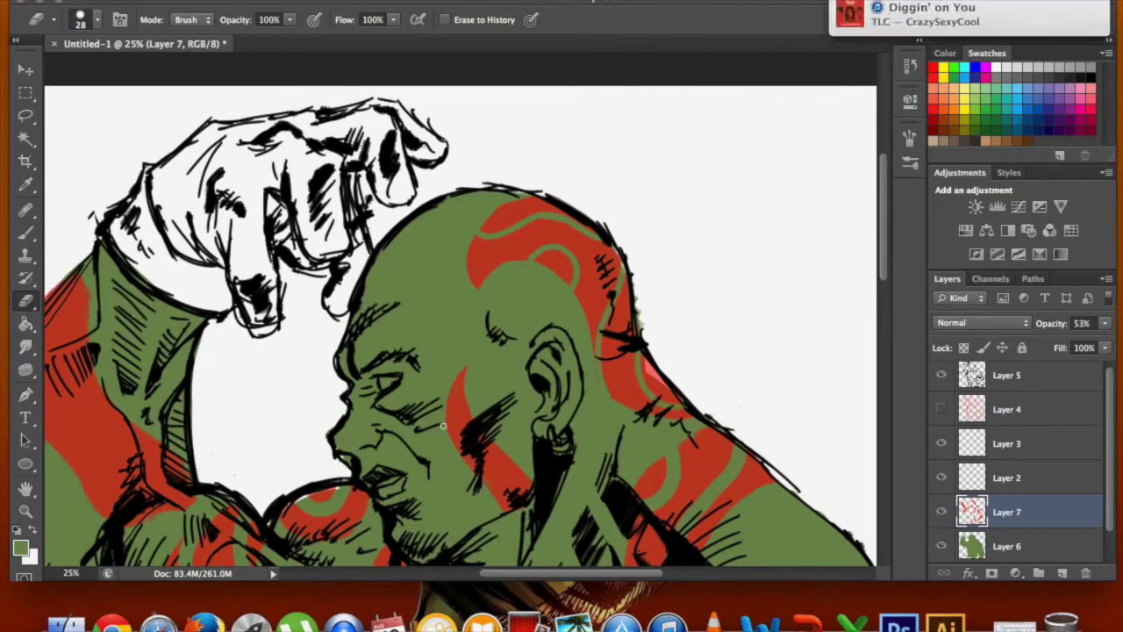
scroll(347, 222, "down", 3)
right_click(346, 222)
type("61")
key("Return")
scroll(346, 222, "down", 3)
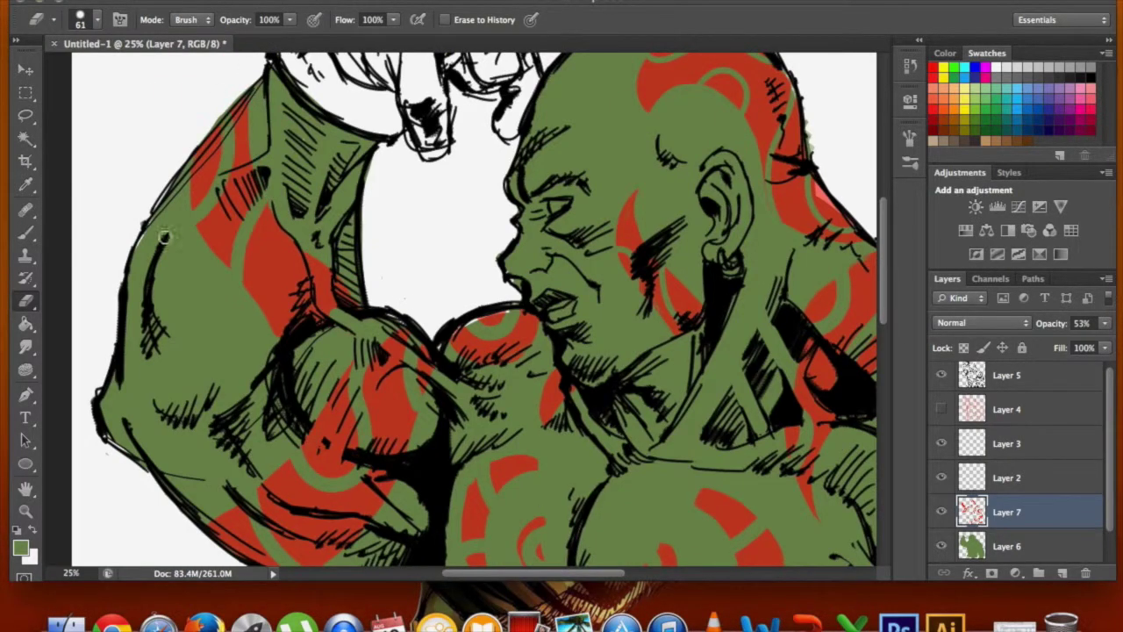
scroll(218, 101, "up", 3)
left_click(1006, 478)
key("b")
left_click_drag(289, 132, 386, 202)
scroll(465, 201, "down", 3)
scroll(464, 202, "down", 5)
- Erase the brown spill between the fingers and the head
key("e")
scroll(646, 271, "up", 10)
left_click_drag(381, 472, 491, 393)
scroll(370, 265, "down", 3)
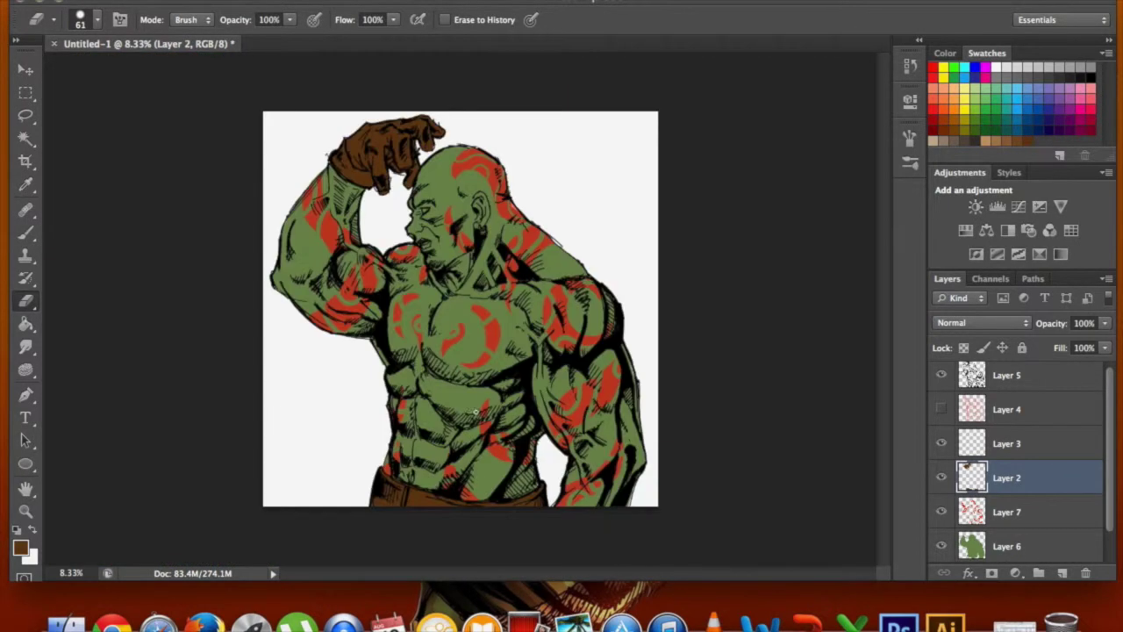
scroll(465, 263, "up", 3)
scroll(465, 263, "up", 2)
key("b")
right_click(386, 263)
key("Escape")
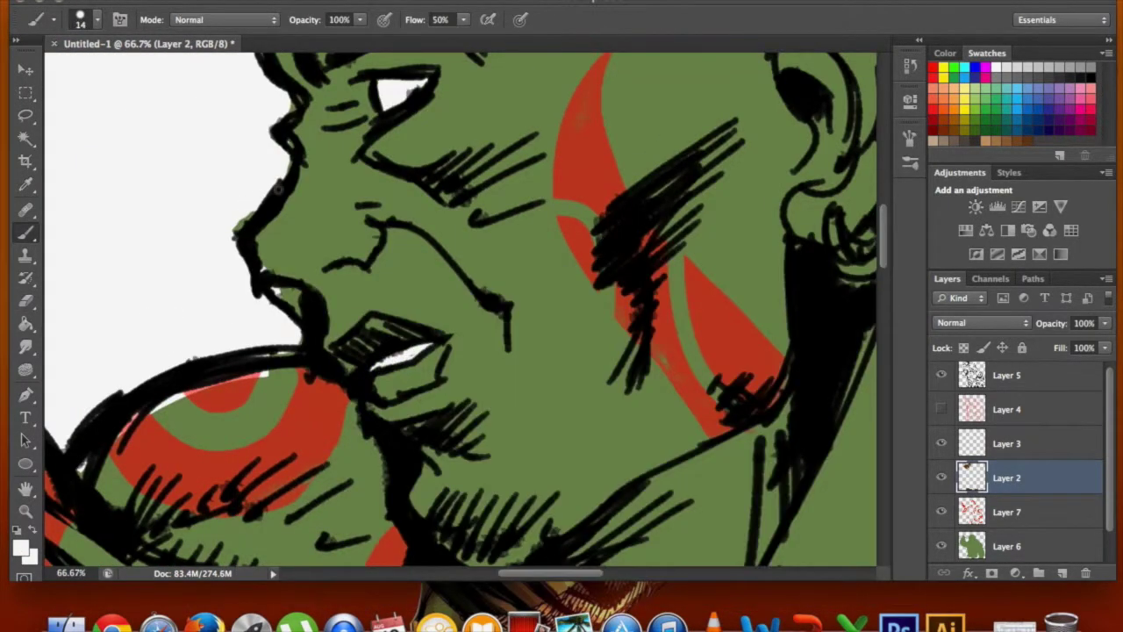
- Switch to the green base layer and enlarge the eraser
left_click(1006, 545)
key("e")
scroll(655, 239, "down", 2)
key("alt+period")
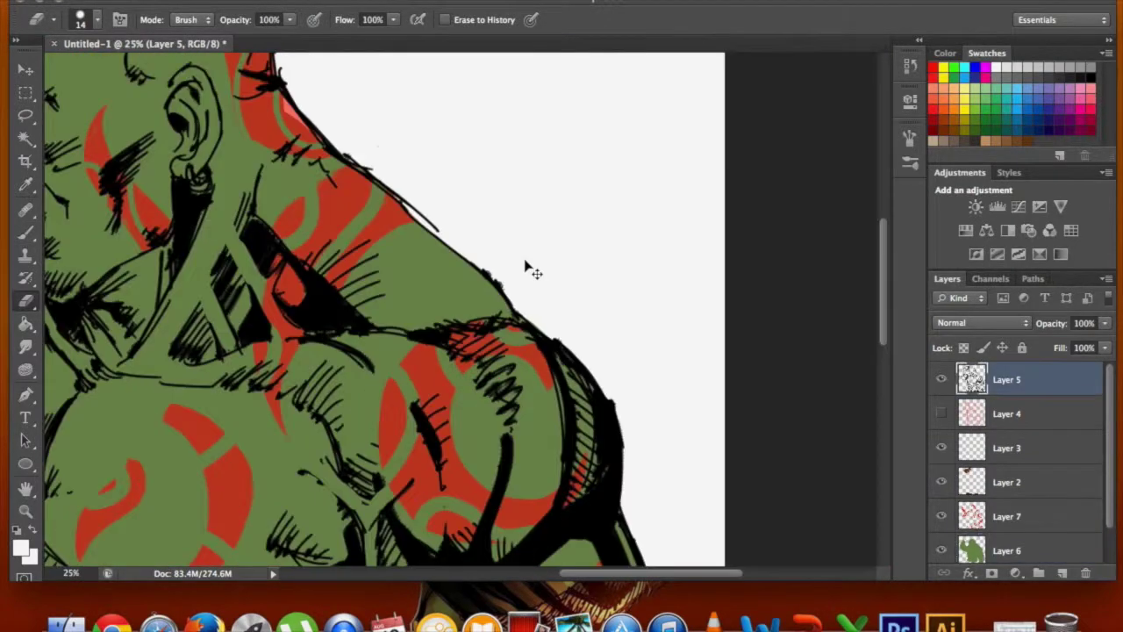
scroll(526, 266, "down", 2)
key("bracketright")
key("bracketright")
key("bracketright")
- Zoom out to view the whole figure
scroll(497, 260, "down", 5)
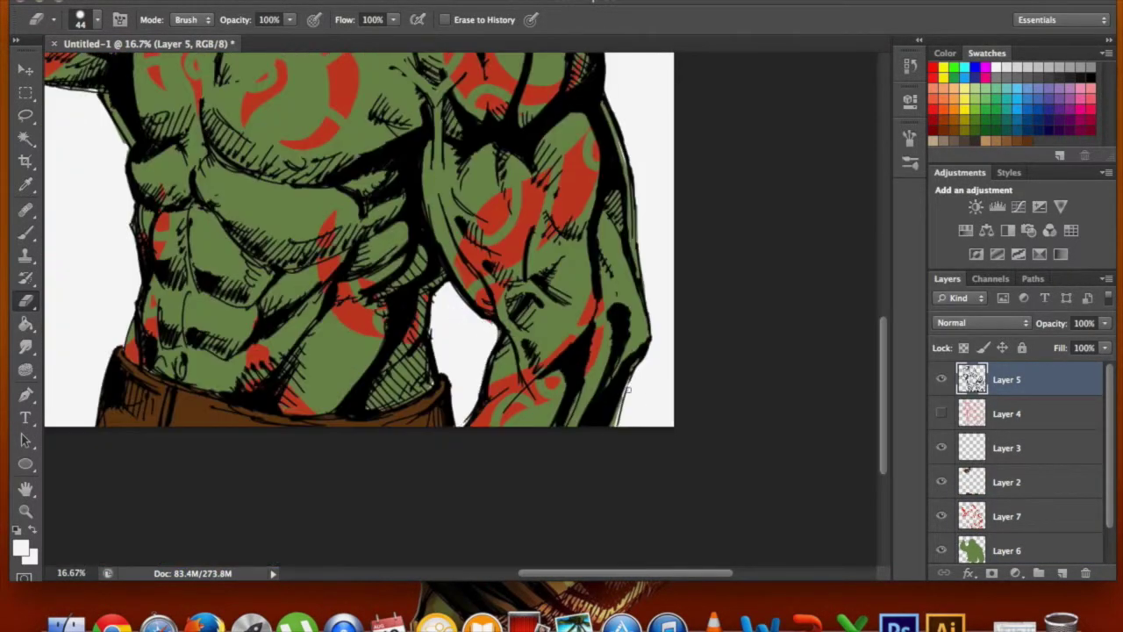
scroll(627, 390, "up", 5)
scroll(628, 390, "left", 3)
scroll(539, 196, "up", 1)
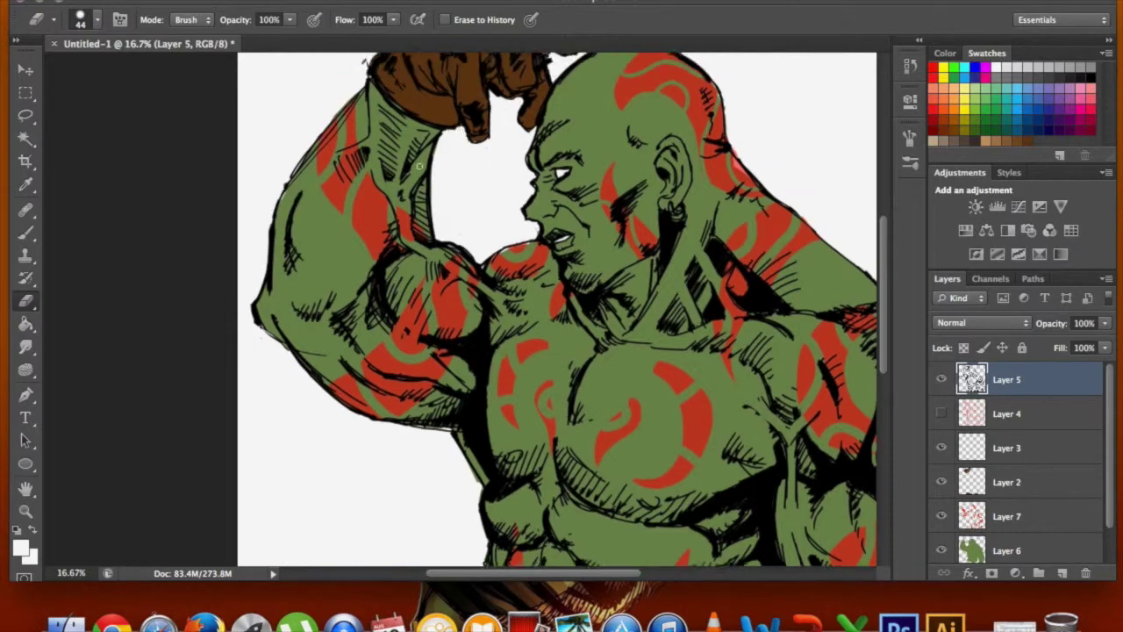
scroll(592, 85, "up", 3)
key("ctrl+minus")
key("alt+comma")
key("alt+period")
key("ctrl+minus")
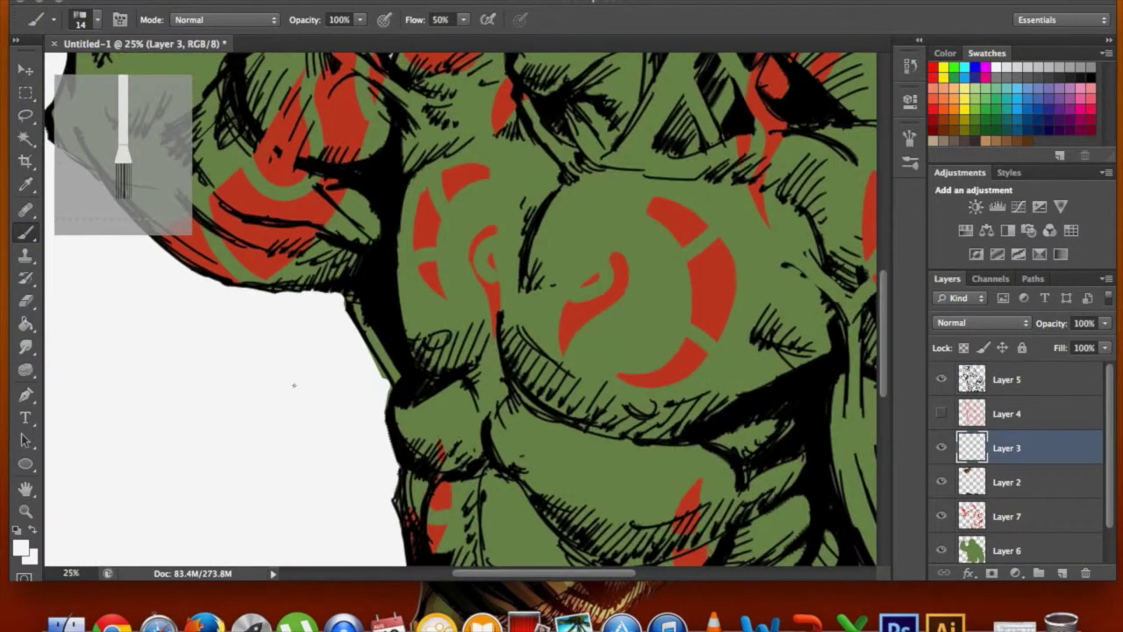
- Check the green base coverage, then shade the chest and shoulder dark green
key("Return")
left_click(942, 533)
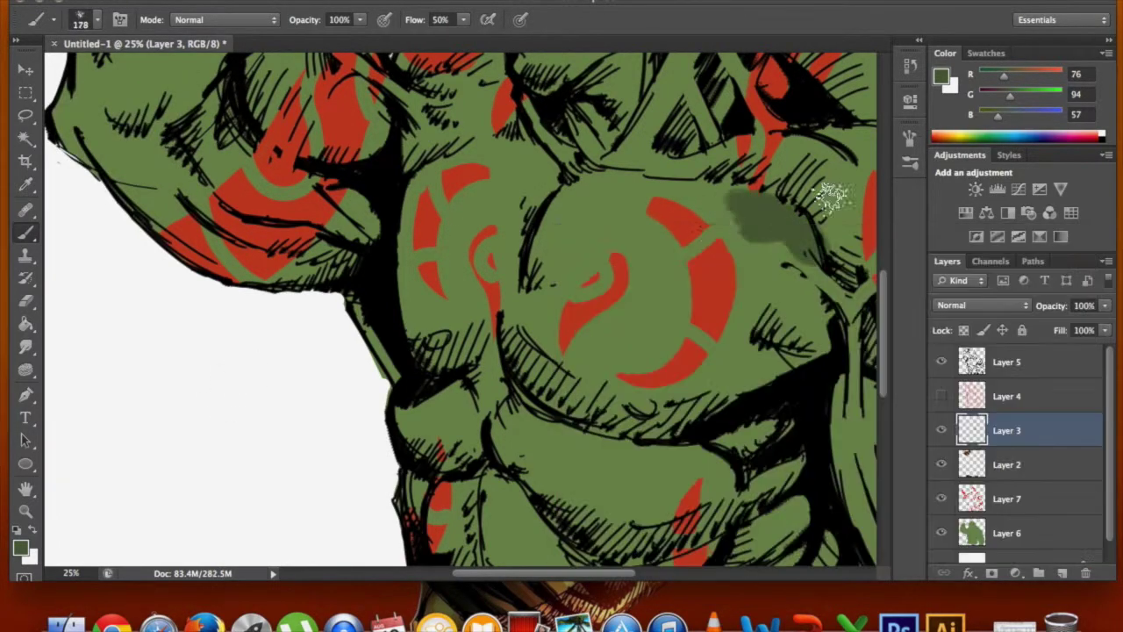
left_click_drag(702, 193, 790, 333)
left_click_drag(527, 369, 772, 395)
left_click_drag(553, 219, 544, 289)
- Shade over the red chest mark and lower chest, then choose a round brush
right_click(486, 241)
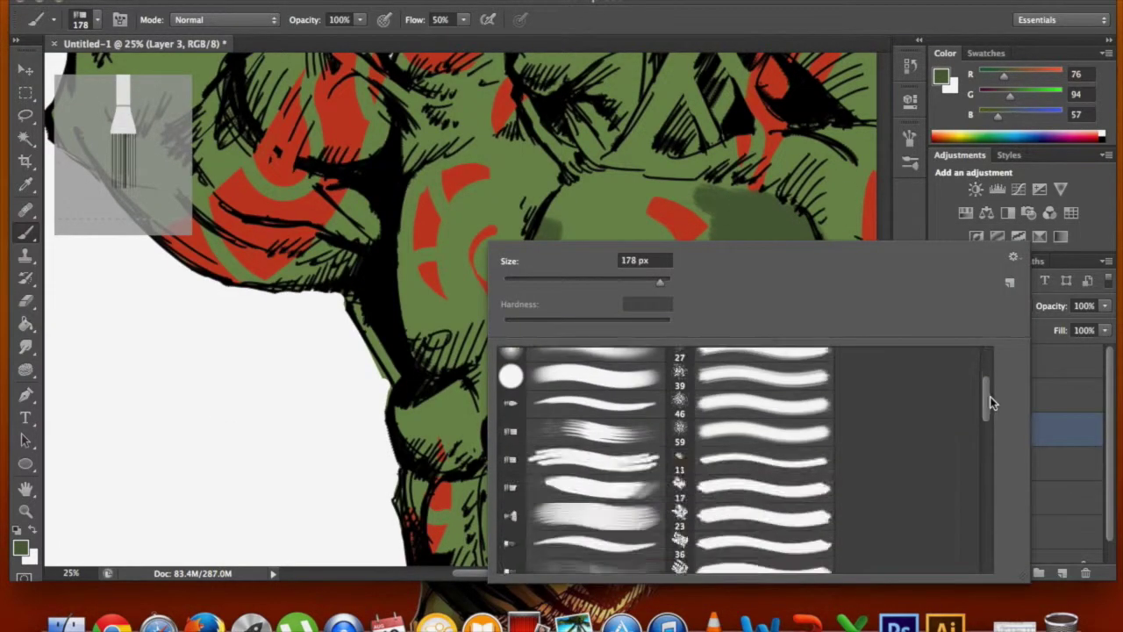
left_click_drag(667, 211, 728, 238)
right_click(579, 262)
left_click_drag(1080, 404, 1081, 440)
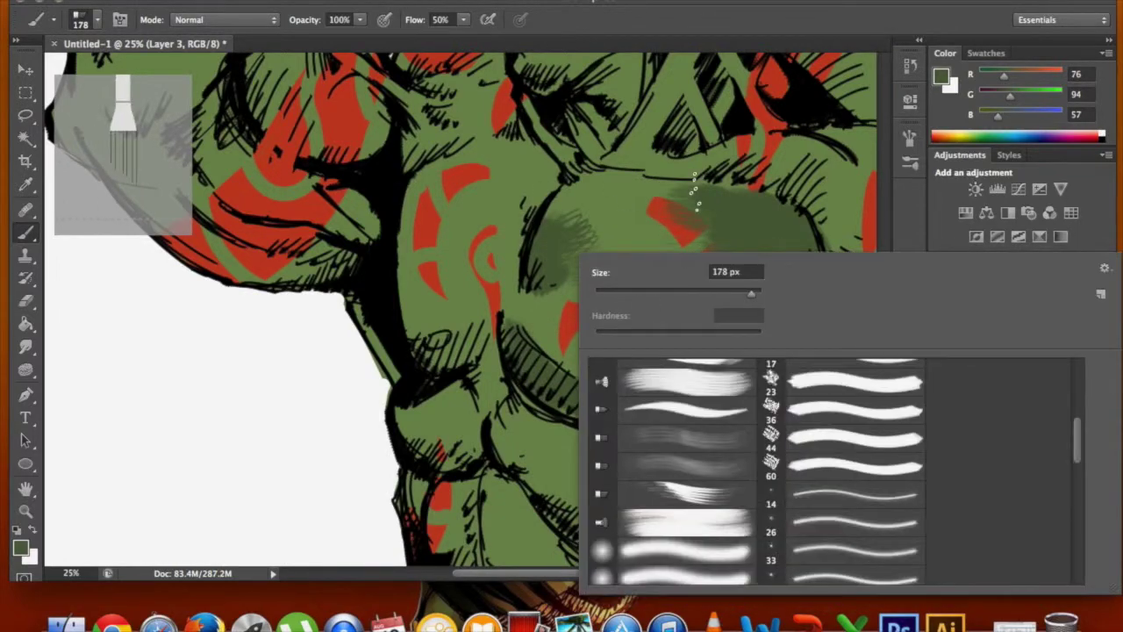
left_click_drag(579, 518, 737, 474)
right_click(151, 248)
double_click(245, 386)
left_click(26, 115)
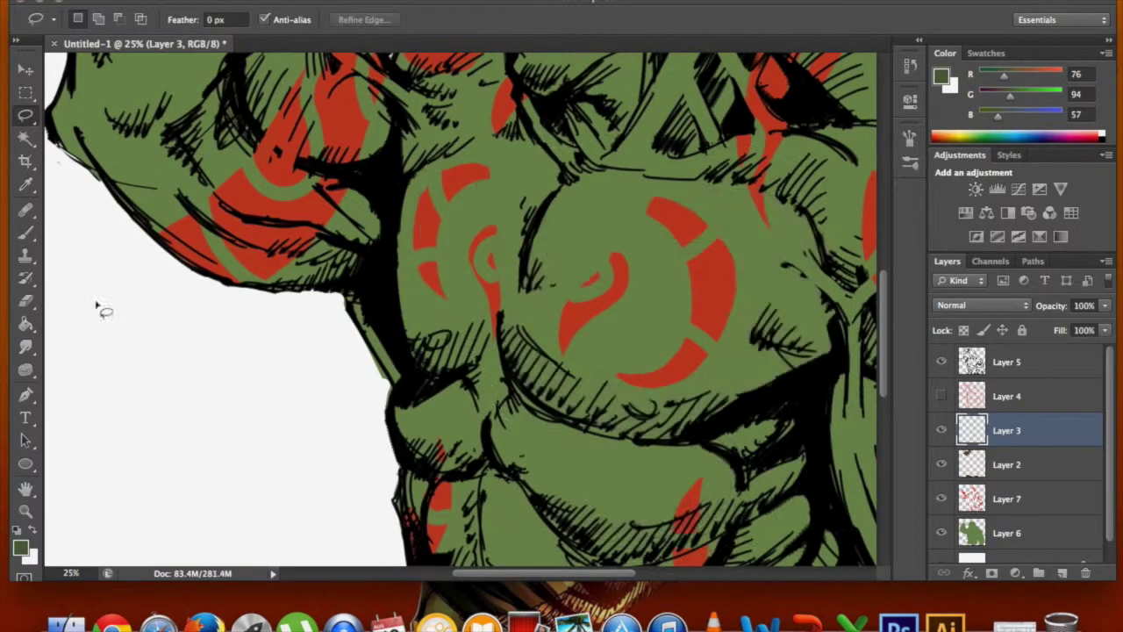
left_click(25, 232)
right_click(579, 262)
- In Brush Settings, turn on scattering and flip jitter, and turn off shape dynamics and texture
key("F5")
left_click(652, 95)
left_click(600, 94)
left_click(882, 95)
key("Escape")
left_click(640, 159)
left_click(706, 412)
left_click(600, 158)
left_click(601, 176)
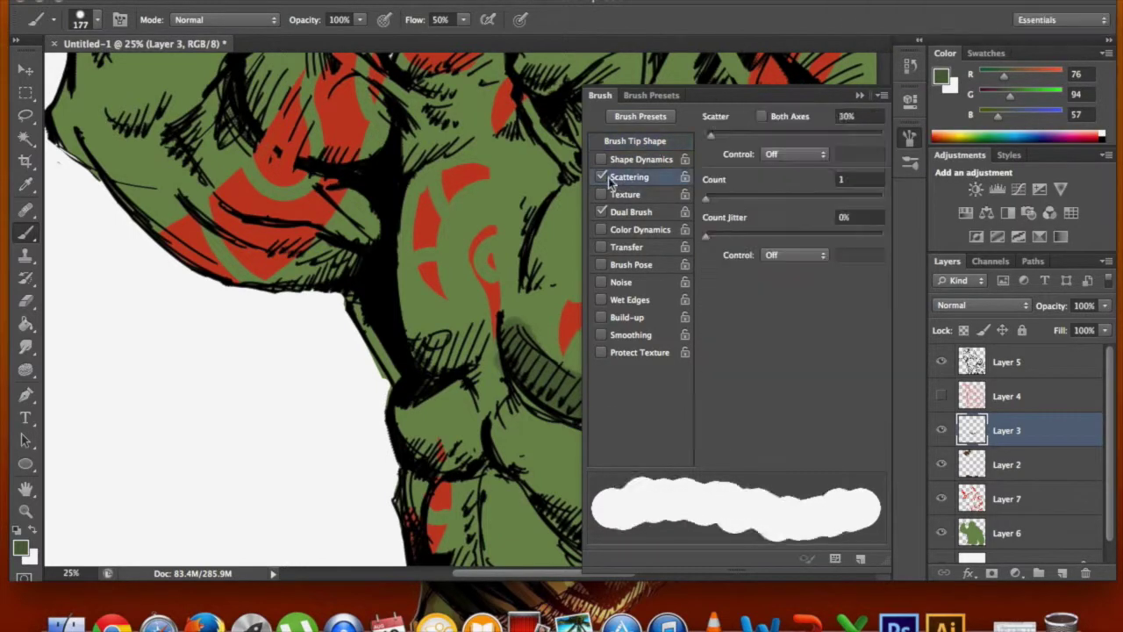
left_click(601, 193)
left_click(634, 140)
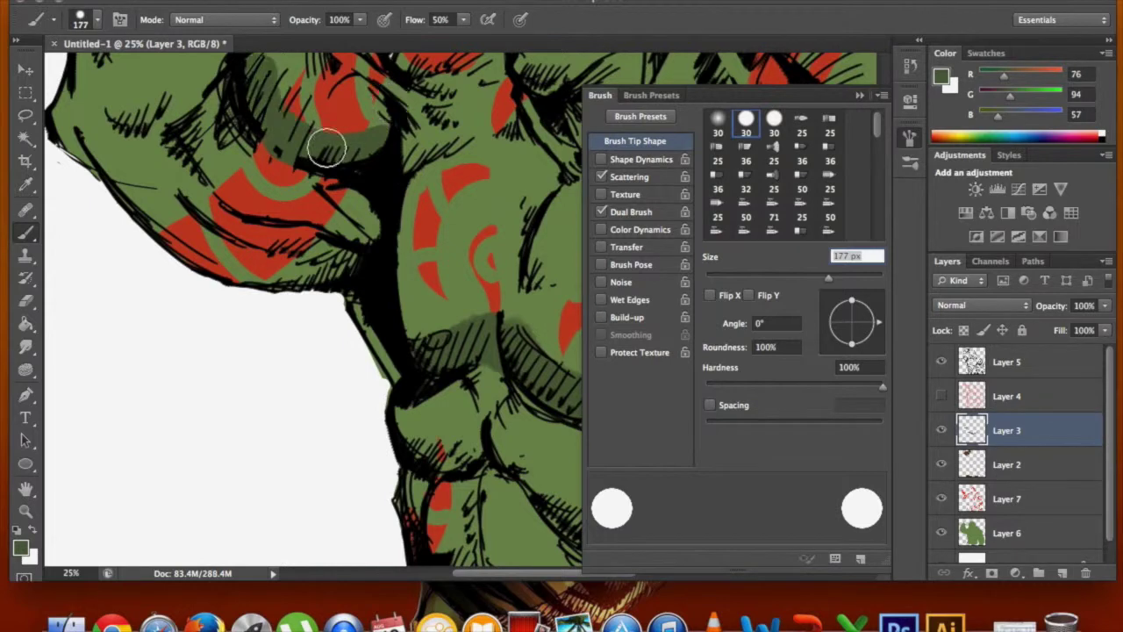
- Move Layer 3 below Layer 7 and shade the abs, shoulder, arm and forearm darker green
left_click(316, 392)
left_click_drag(1009, 465, 1008, 513)
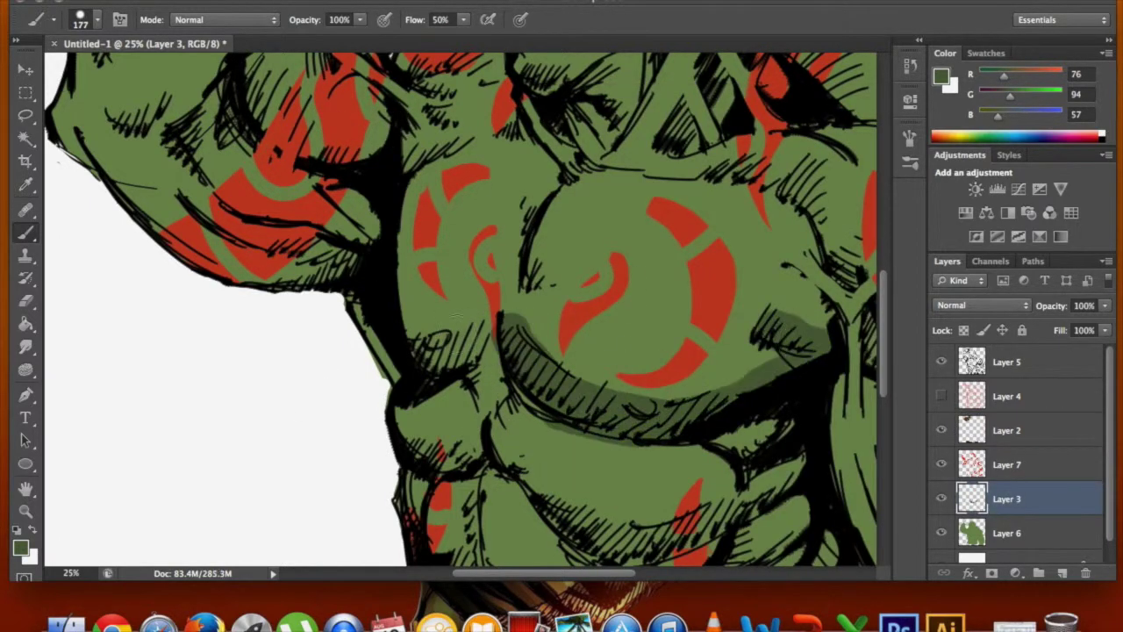
key("ctrl+minus")
left_click_drag(445, 450, 500, 509)
left_click_drag(710, 215, 621, 149)
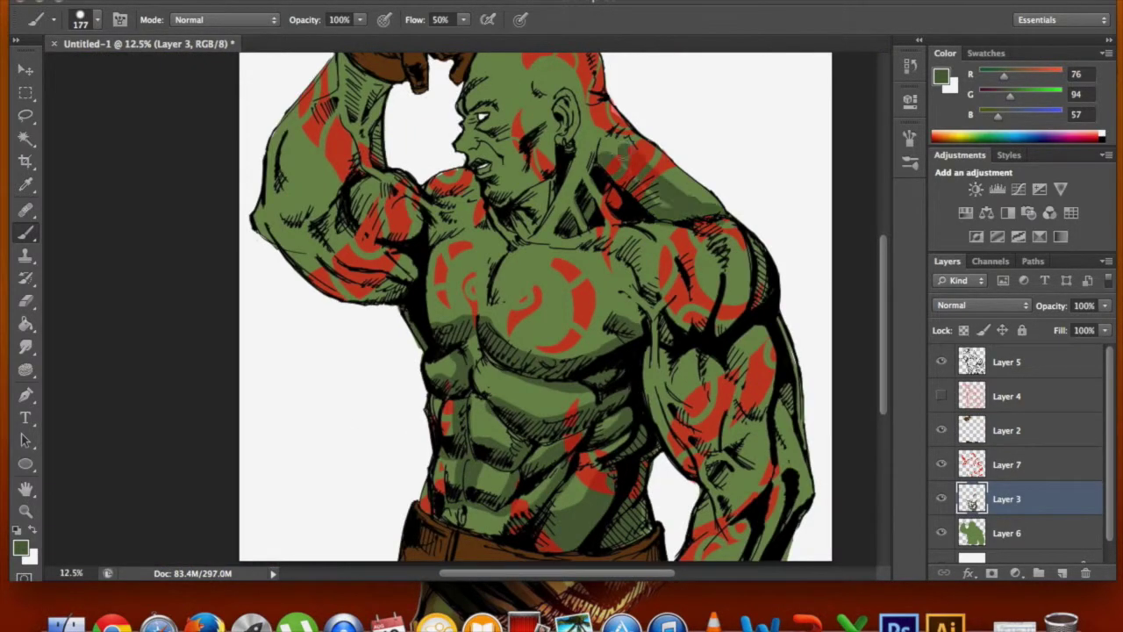
left_click_drag(707, 346, 723, 474)
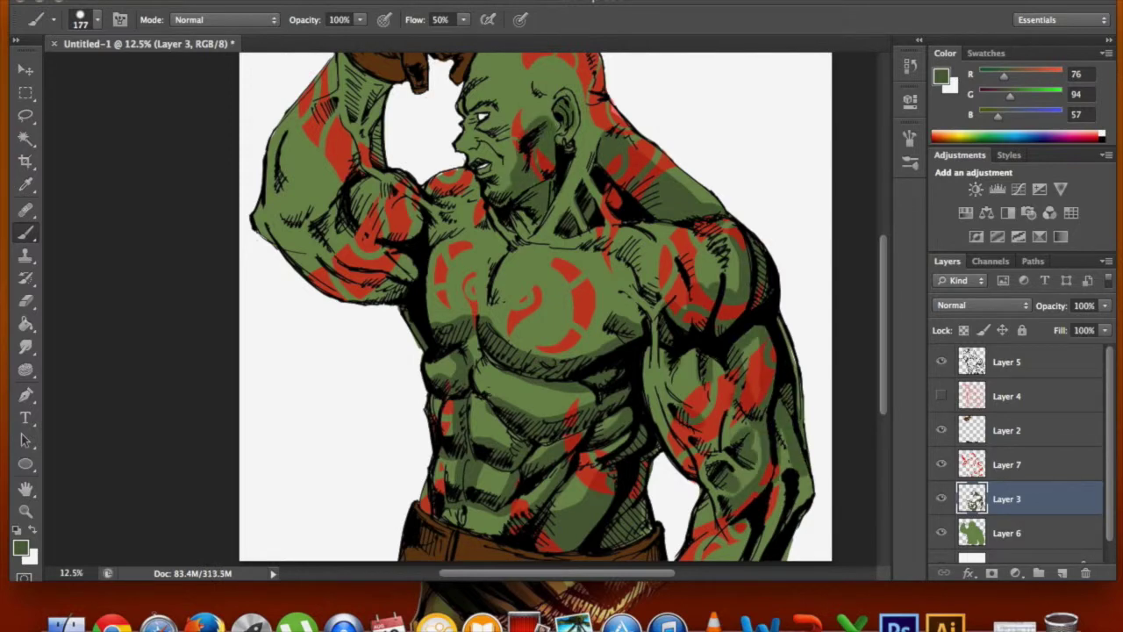
scroll(597, 88, "up", 3)
left_click_drag(379, 202, 301, 302)
- Shade around the arm and chest, then erase the excess dark green shading
left_click_drag(366, 336, 491, 351)
scroll(576, 235, "down", 2)
key("e")
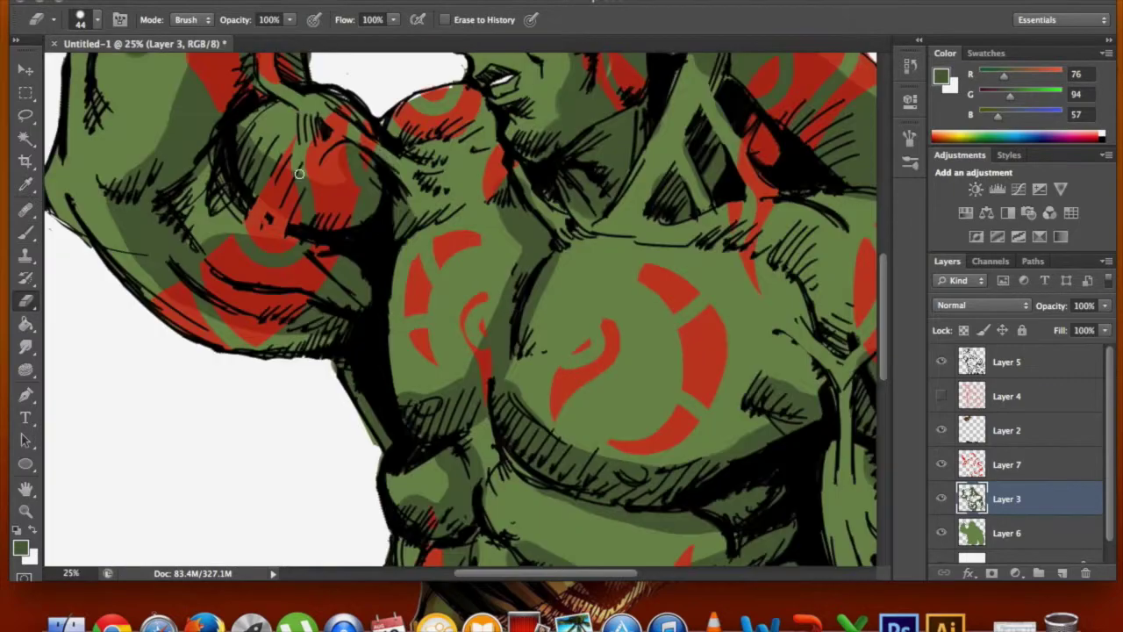
scroll(476, 290, "down", 2)
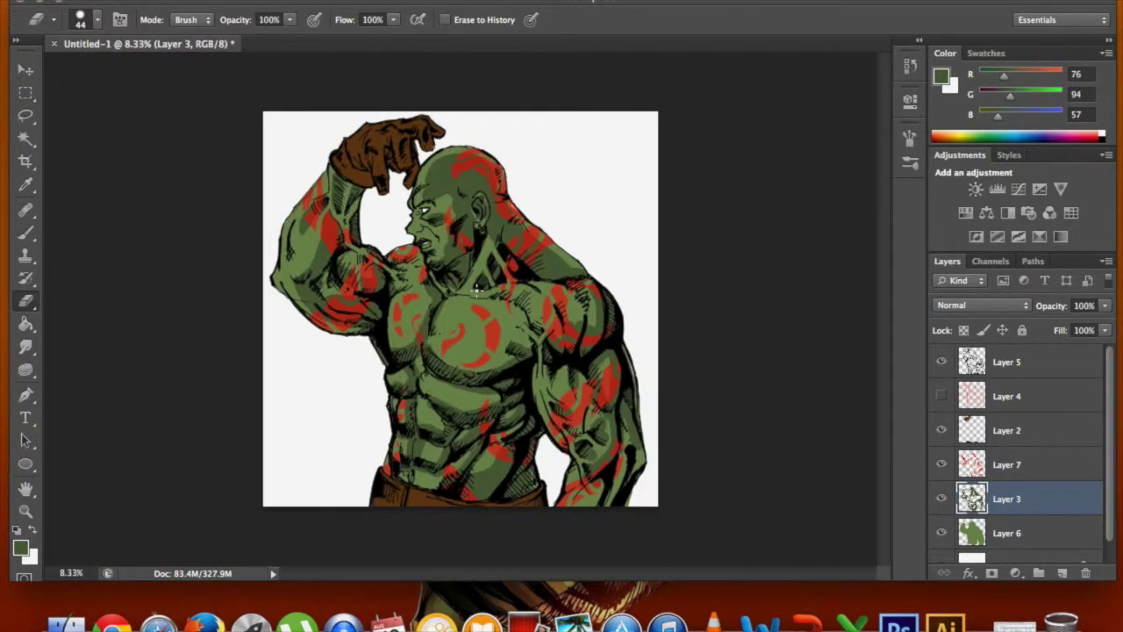
scroll(476, 292, "up", 3)
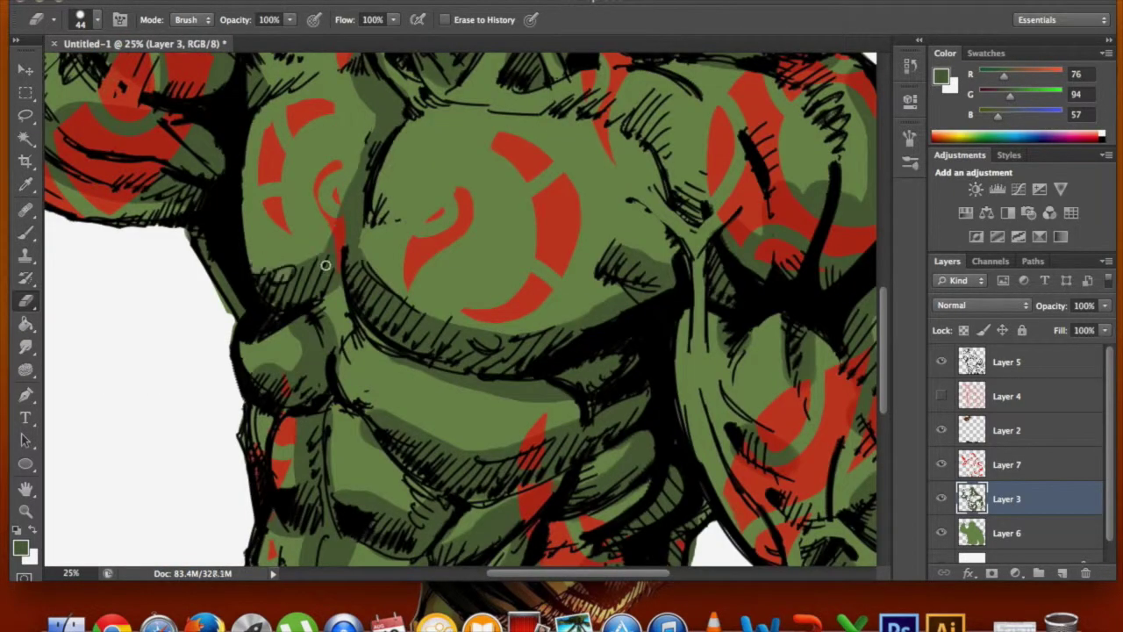
scroll(371, 482, "down", 5)
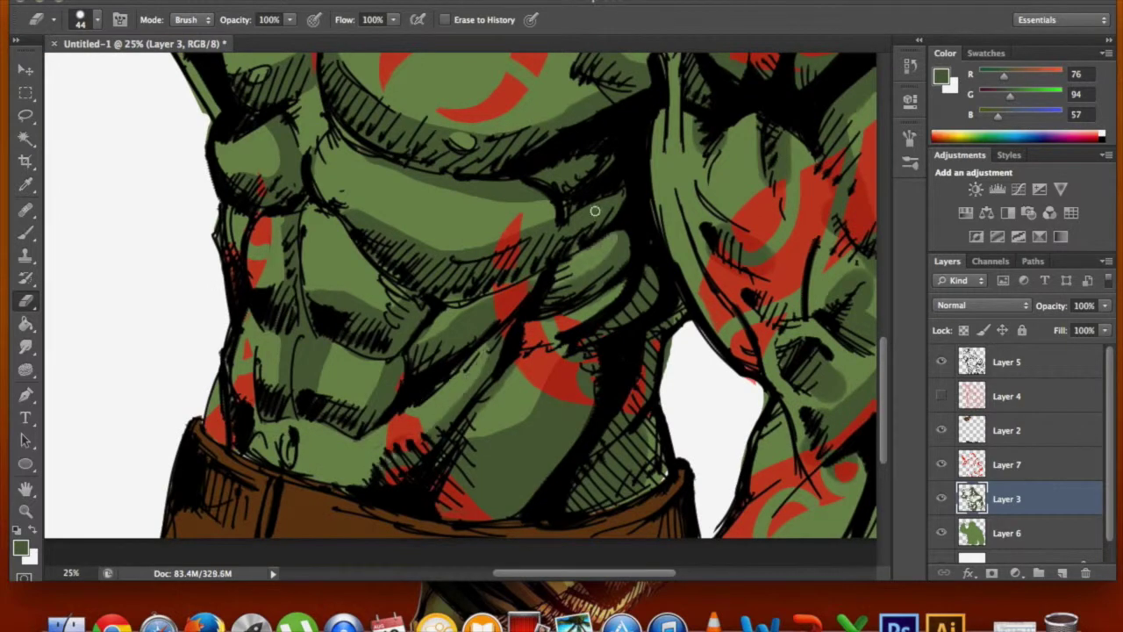
scroll(846, 377, "right", 5)
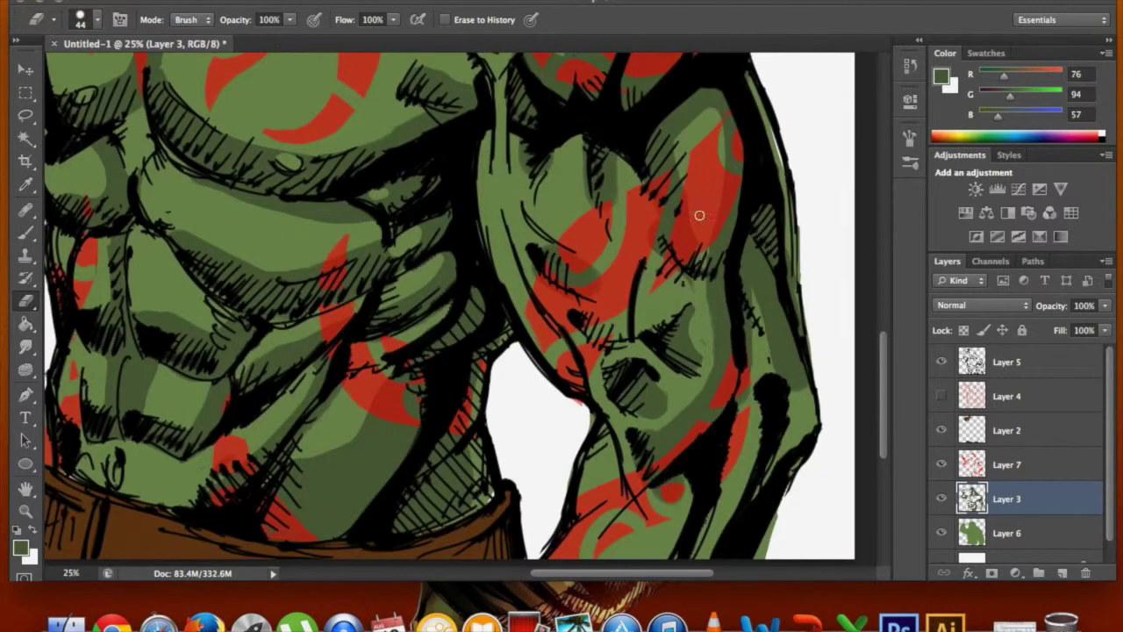
scroll(607, 338, "up", 5)
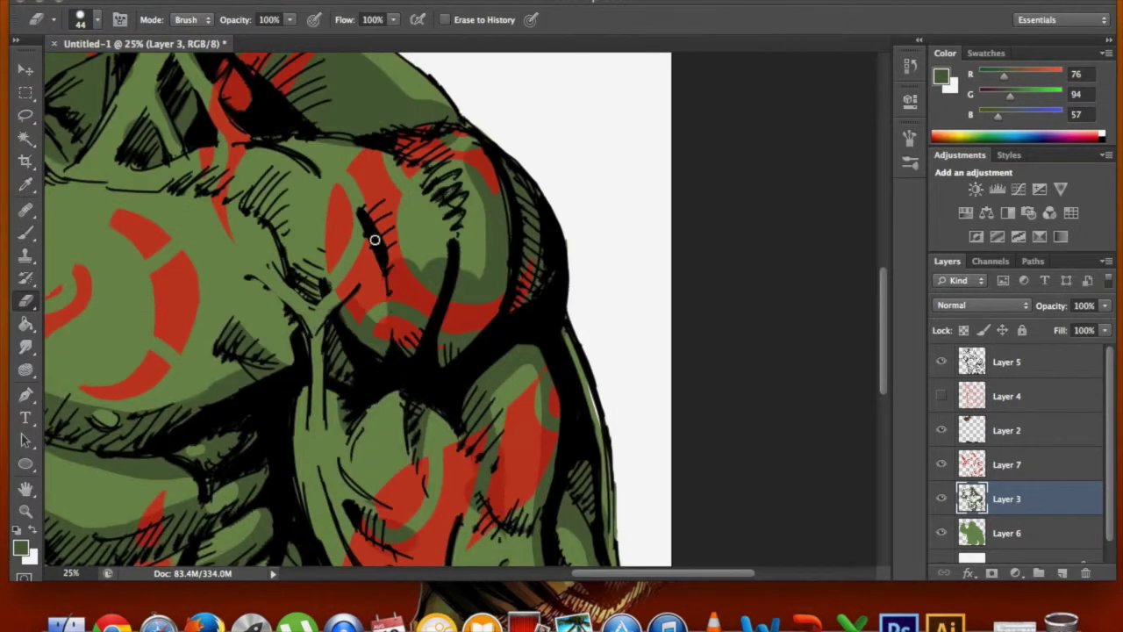
scroll(526, 219, "up", 5)
scroll(415, 86, "up", 2)
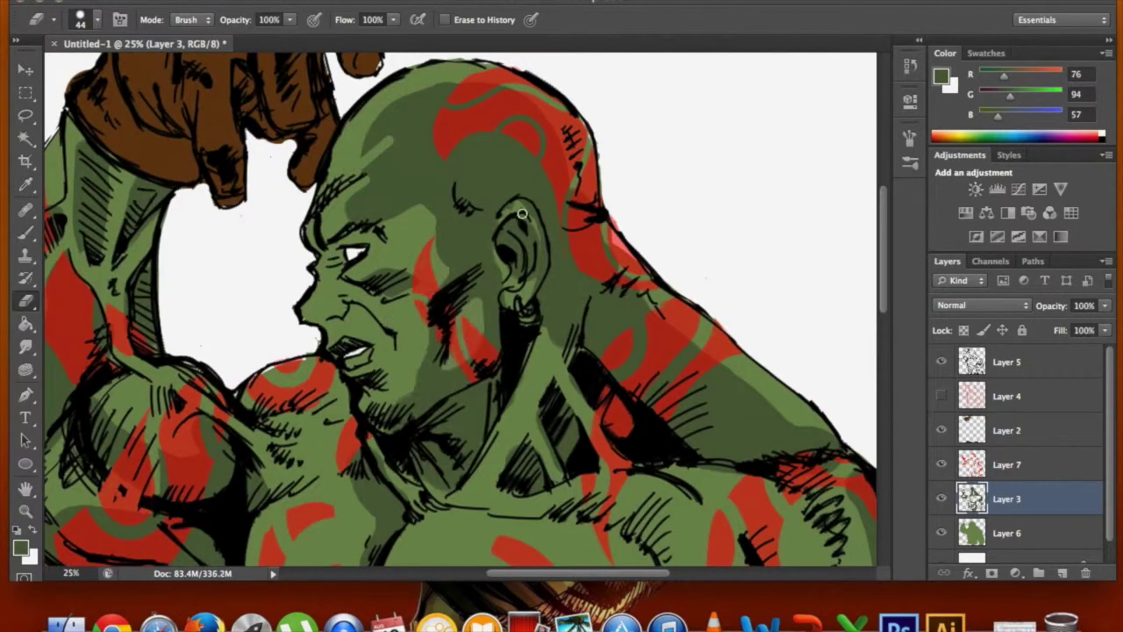
scroll(107, 311, "up", 3)
- Eyedrop the glove's brown and repaint the hand on the glove layer
left_click(226, 145, "alt")
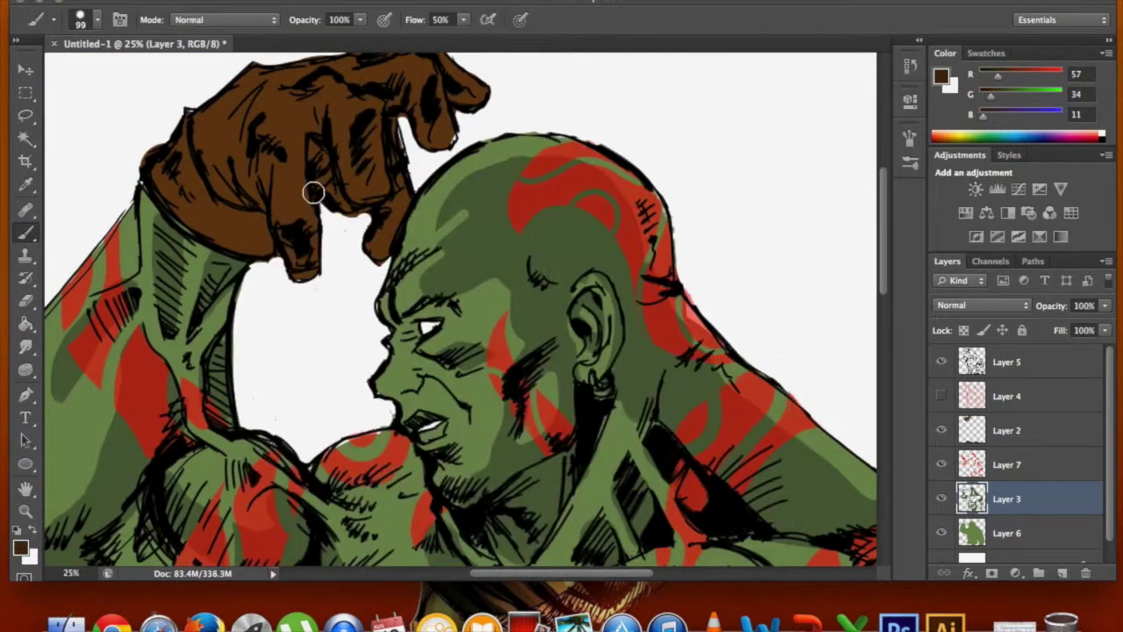
left_click(281, 177, "ctrl")
left_click_drag(259, 146, 261, 240)
scroll(534, 158, "down", 2)
scroll(609, 414, "down", 10)
- Move Layer 2 below Layer 3 and merge it down into the green base
key("ctrl+minus")
key("ctrl+minus")
key("ctrl+minus")
left_click_drag(1000, 465, 992, 500)
left_click(953, 527, "shift")
key("ctrl+e")
- Select the dark green shading layer and add a new empty layer for highlights
left_click(948, 463)
key("e")
key("b")
left_click(1038, 572)
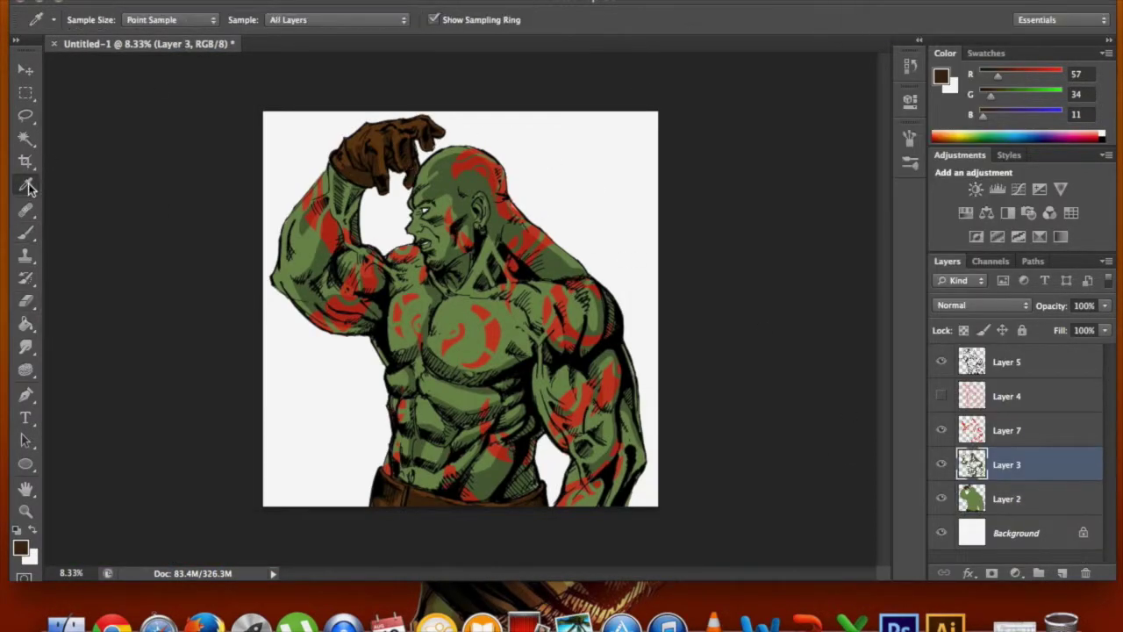
- Pick a light green from the Color panel and paint highlights along the arm
left_click(19, 549)
left_click(736, 128)
key("ctrl+plus")
key("ctrl+plus")
key("ctrl+plus")
left_click_drag(346, 237, 236, 467)
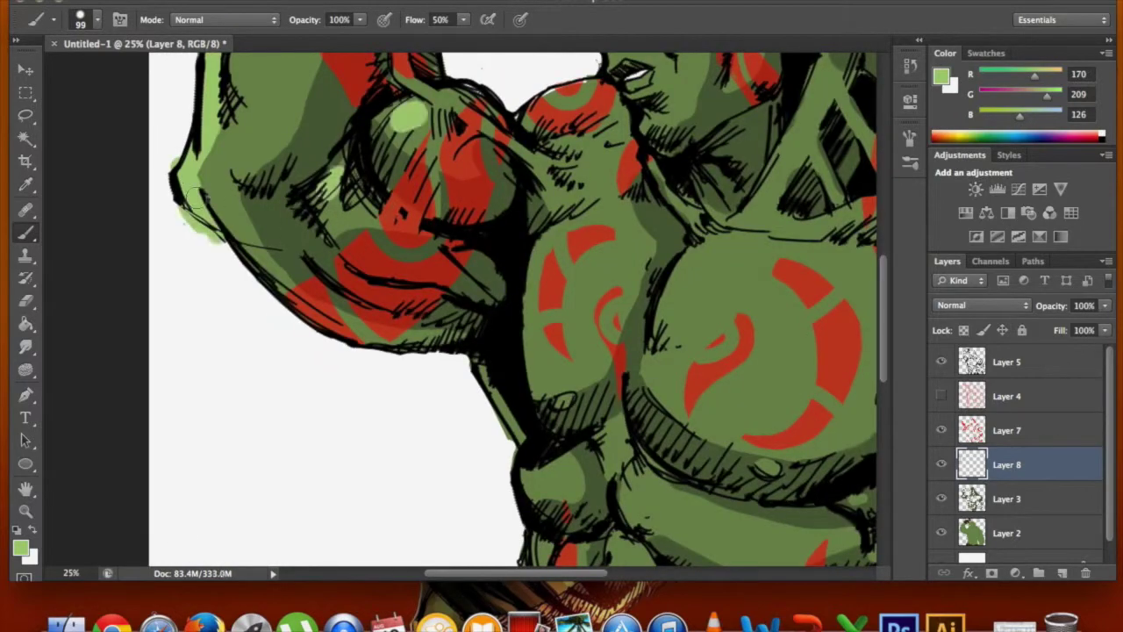